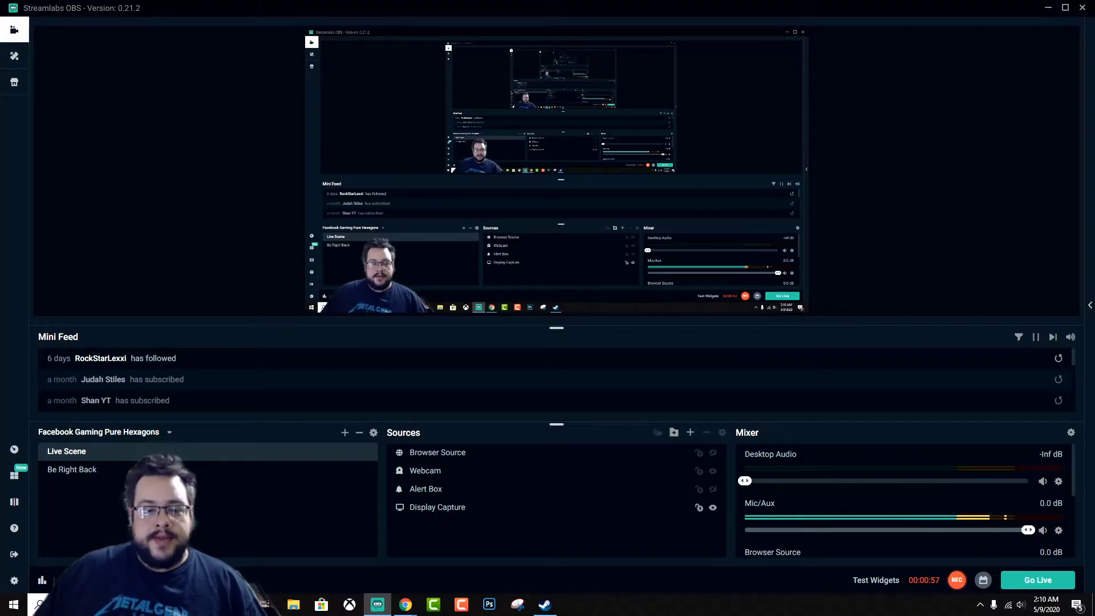
- Set the Display Capture source to capture Display 1: 1920x1080 @ 0,0
click(438, 508)
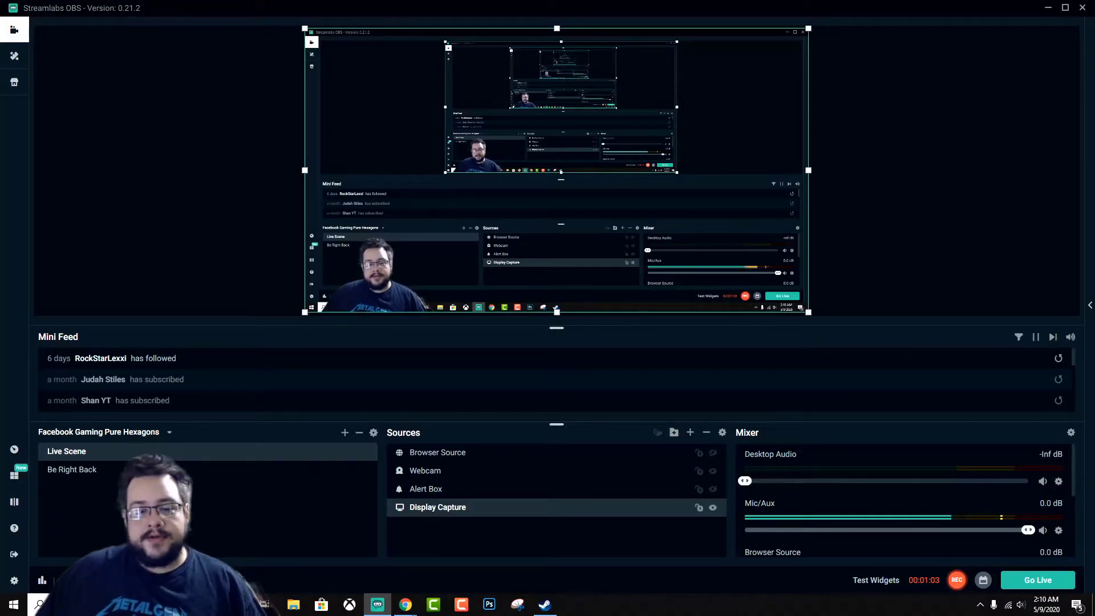
double_click(439, 507)
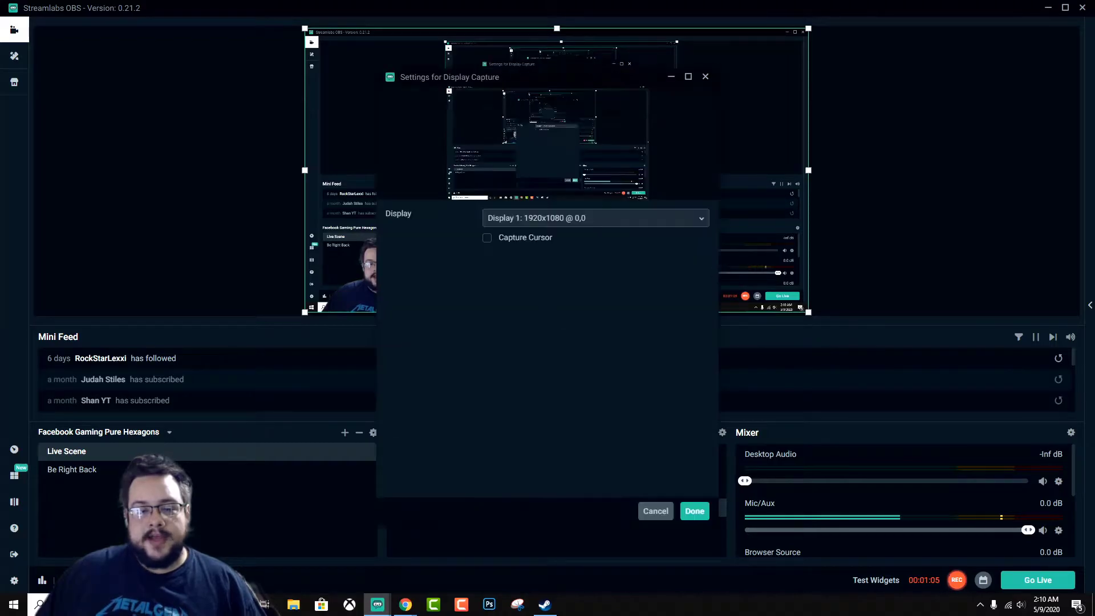
click(655, 511)
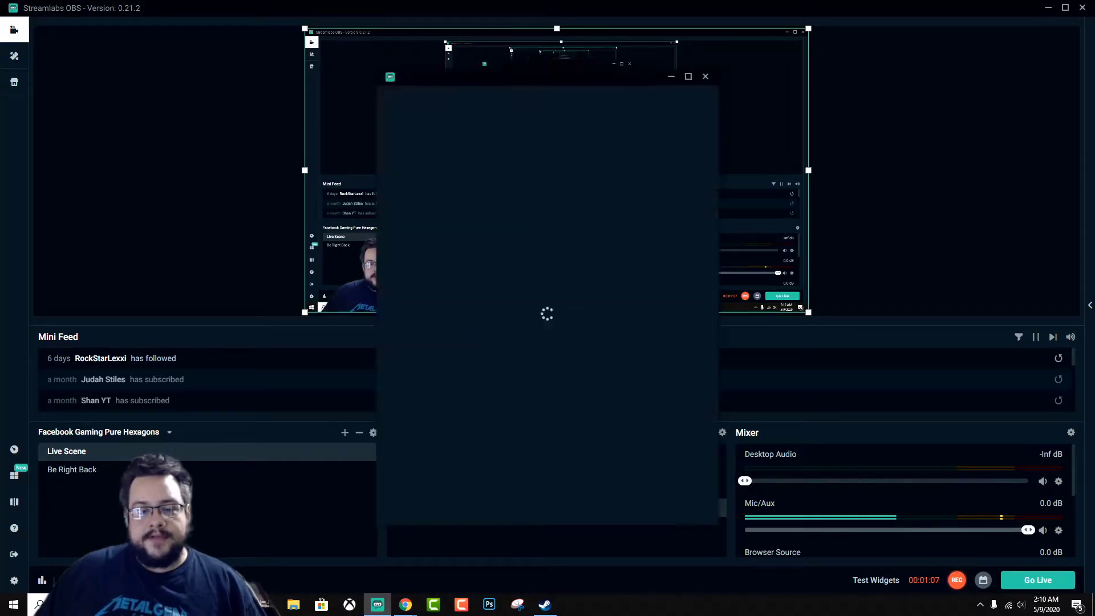
double_click(438, 507)
click(595, 218)
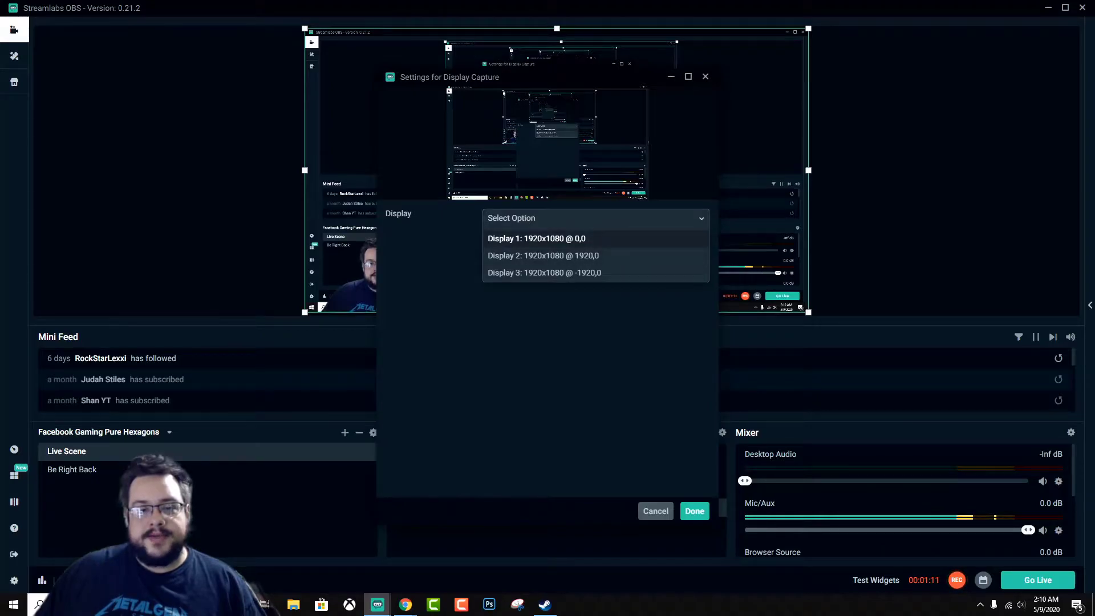
click(537, 238)
key(Return)
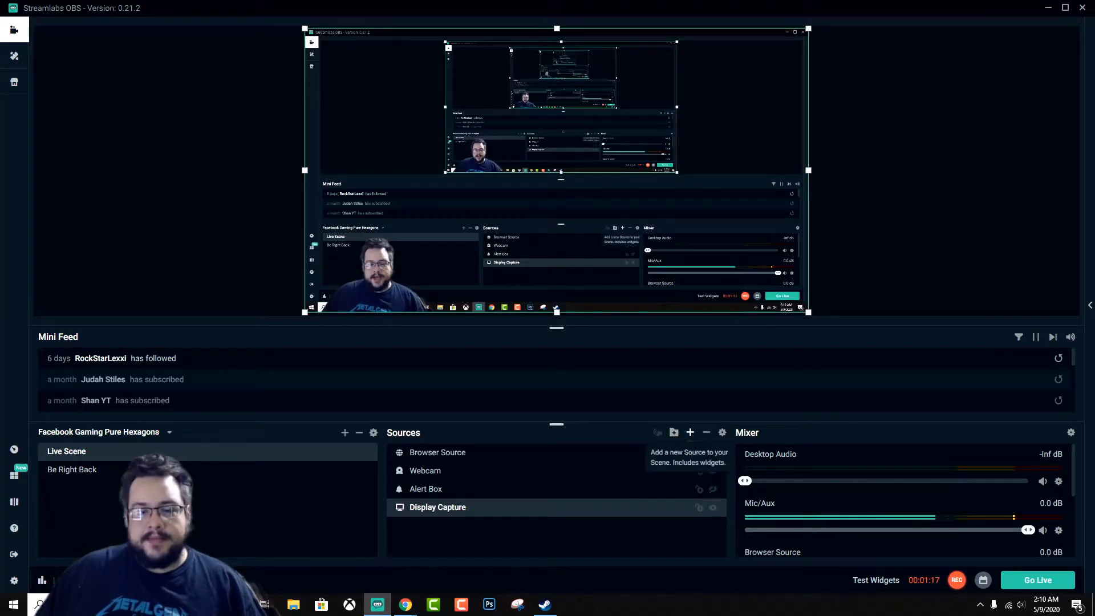
- Look up the Video Capture Device source type and set the Webcam source's device to XSplit VCam
click(691, 432)
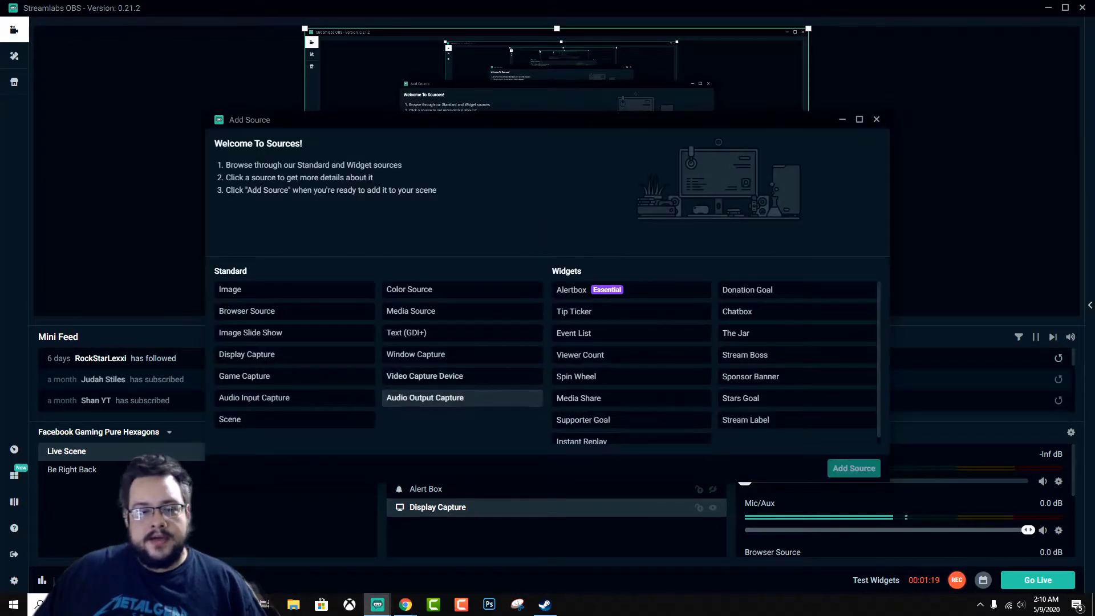
click(434, 376)
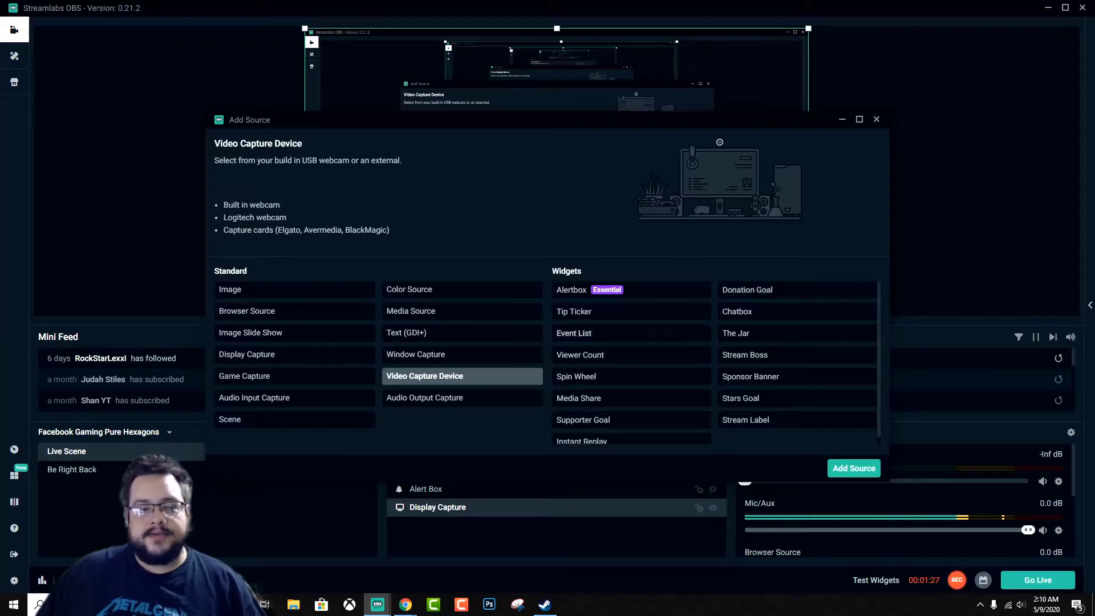
click(855, 468)
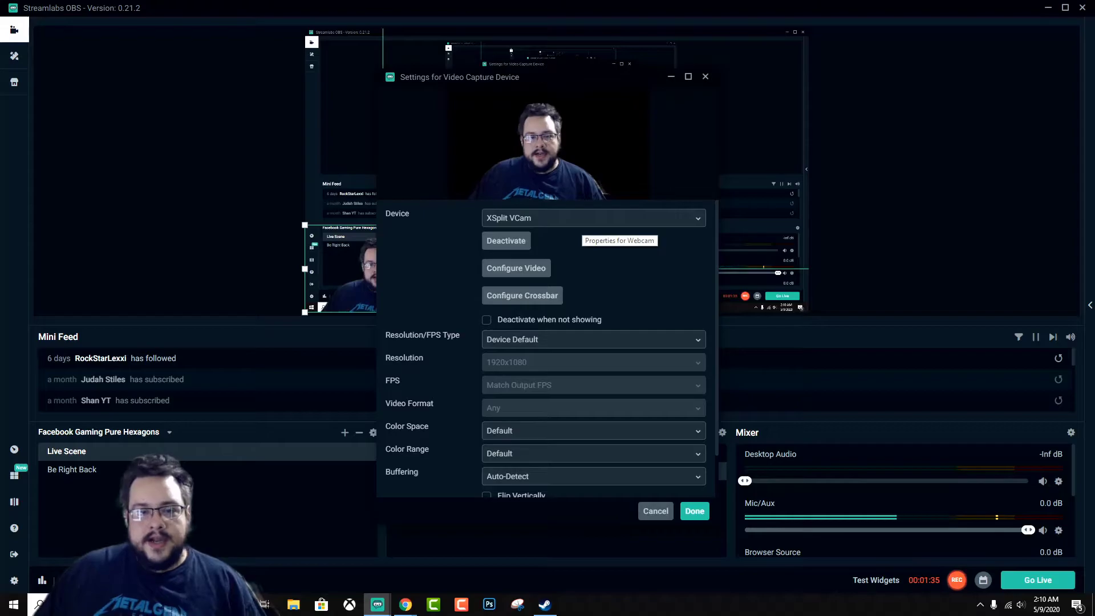
click(593, 218)
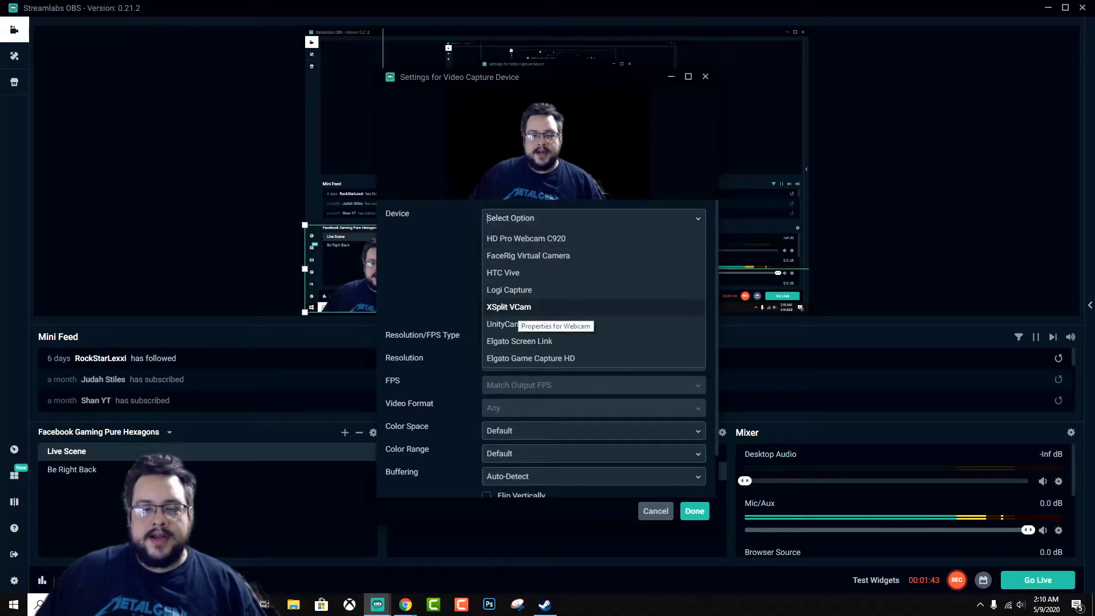
click(509, 307)
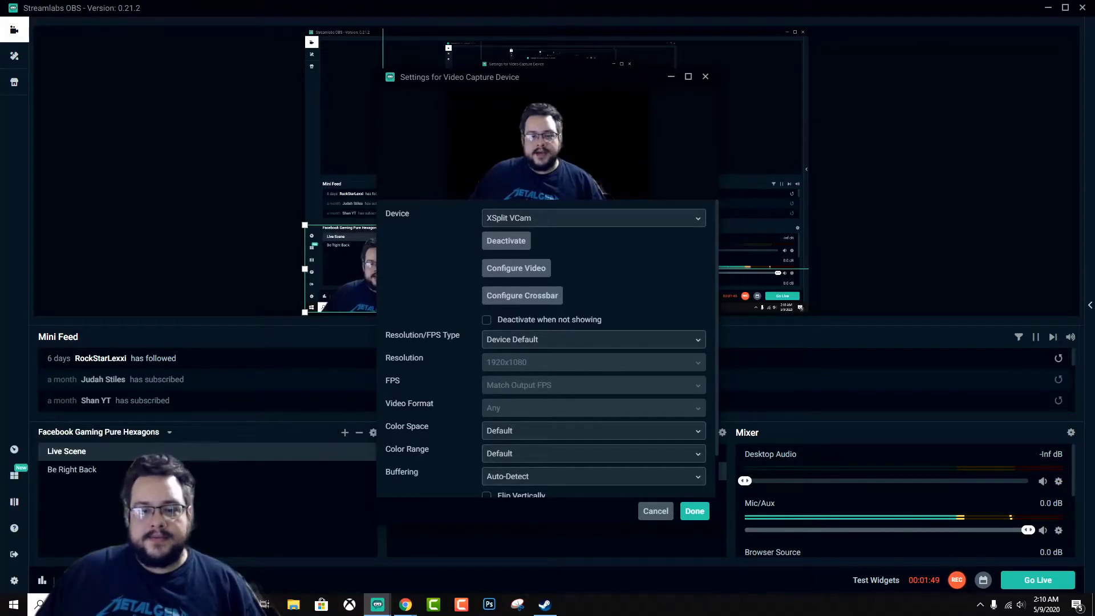
key(Return)
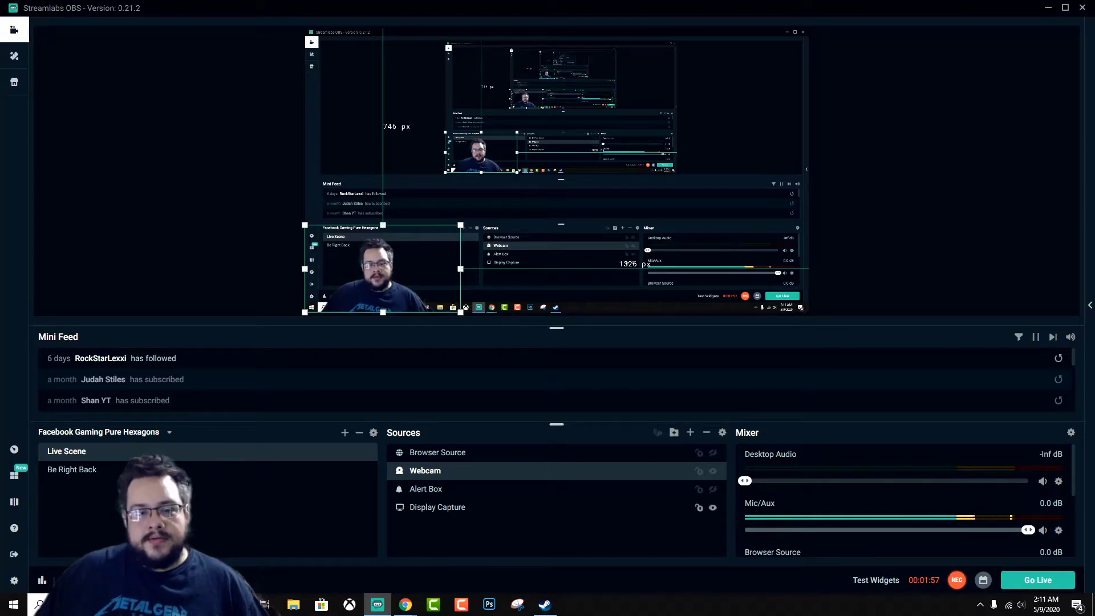
- View the Video Capture Device description among the available source types without adding a source
click(437, 507)
click(425, 471)
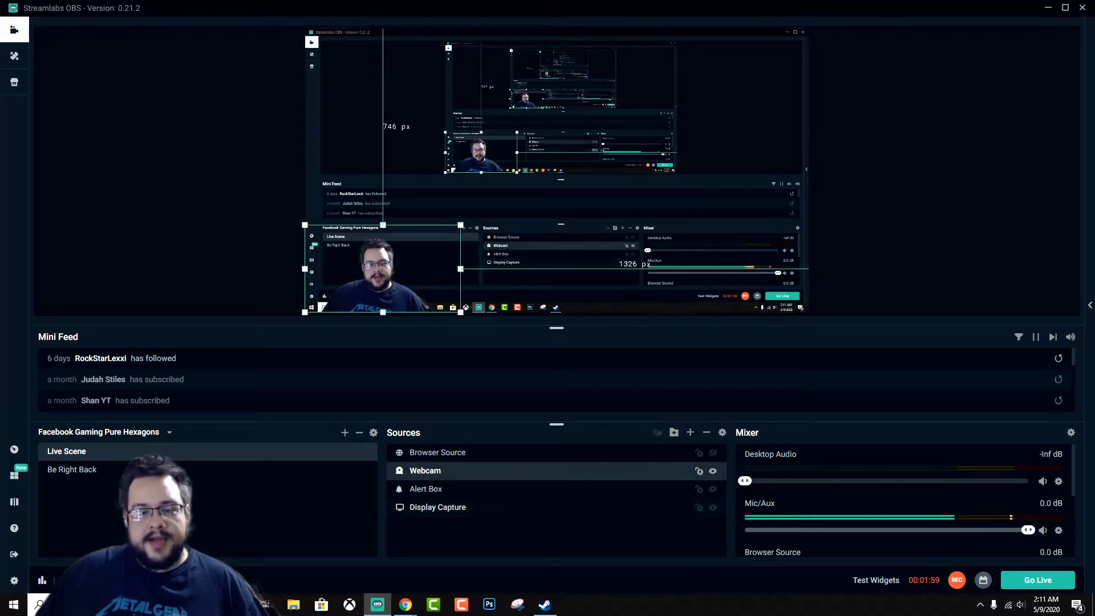
click(437, 507)
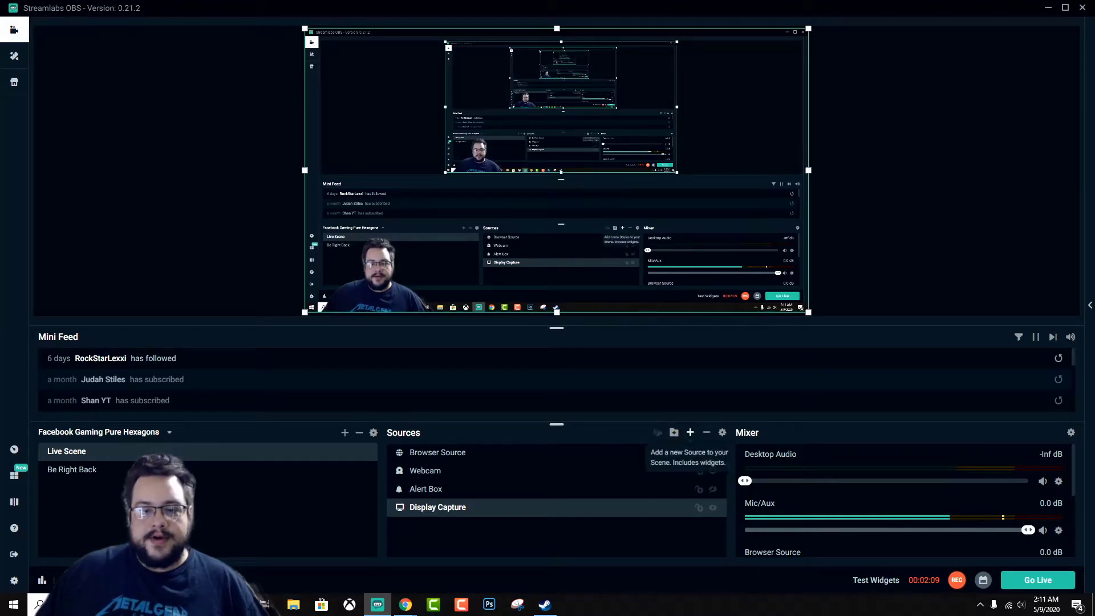
click(691, 432)
click(425, 376)
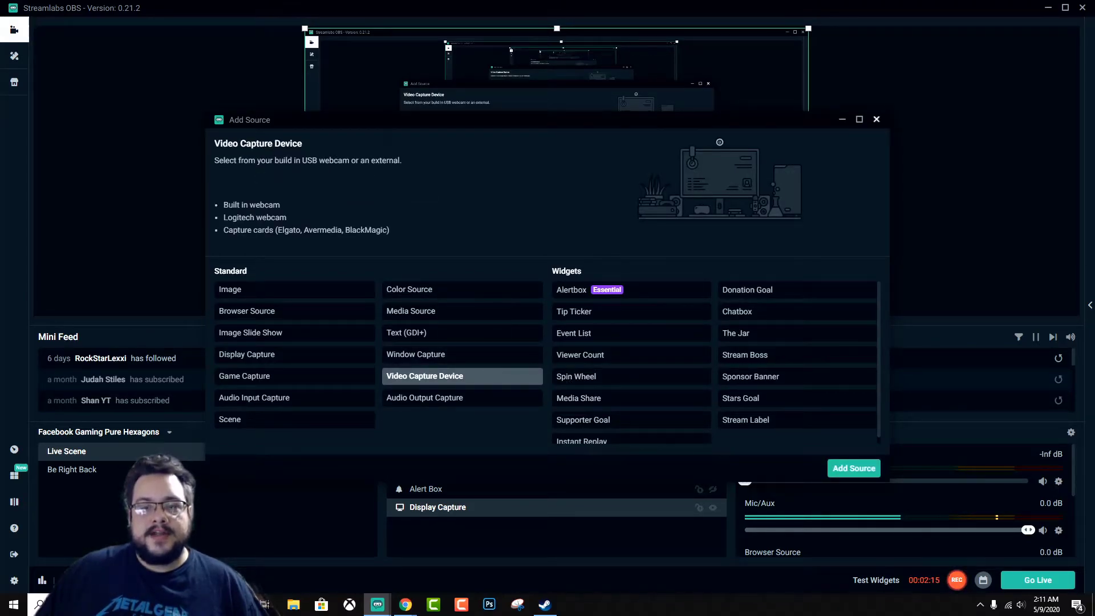
click(877, 119)
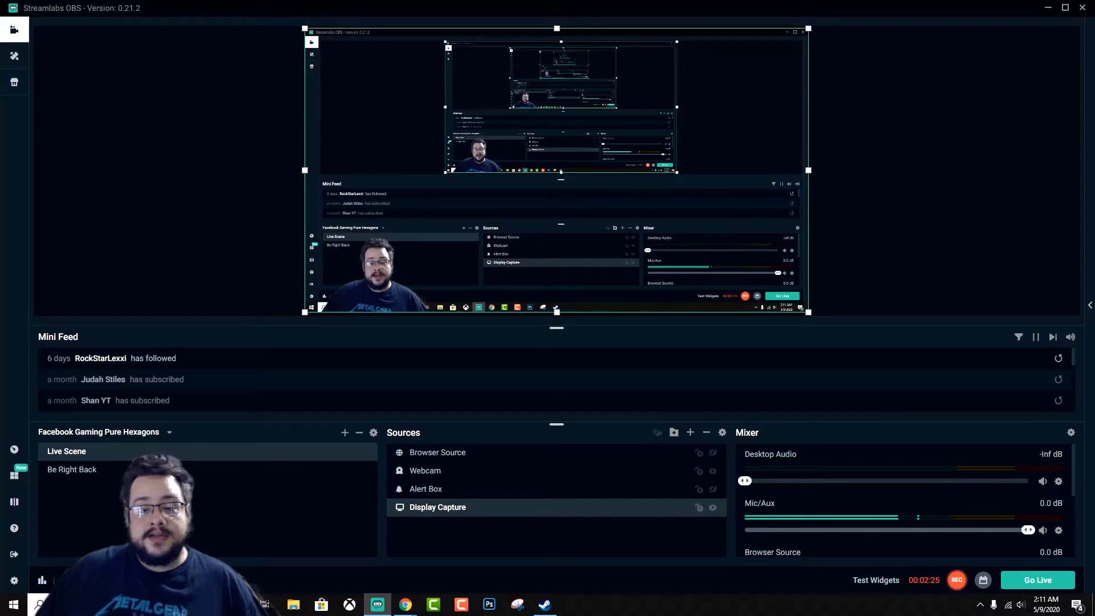
- Toggle the Display Capture source's visibility and browse the widget types that can be added to the scene
click(713, 507)
click(713, 508)
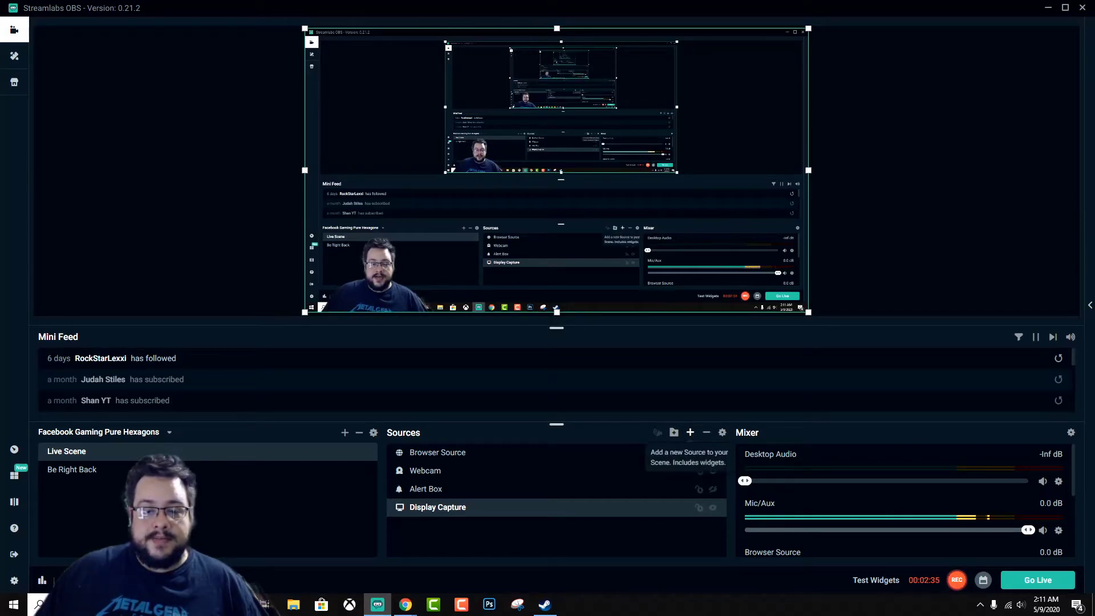
click(690, 433)
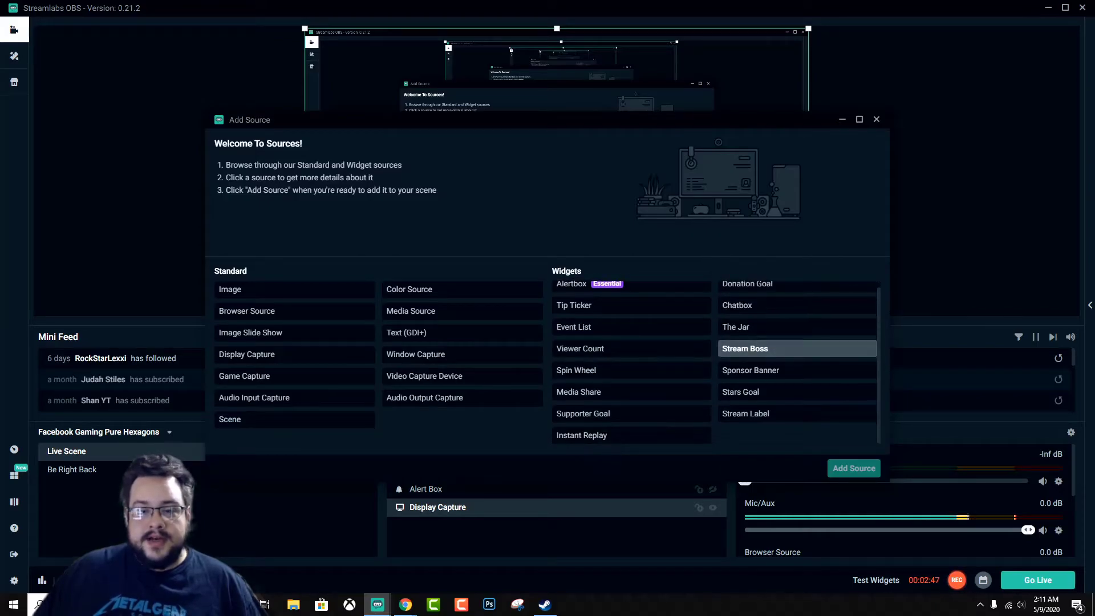
scroll(631, 394, down, 1)
scroll(631, 394, up, 1)
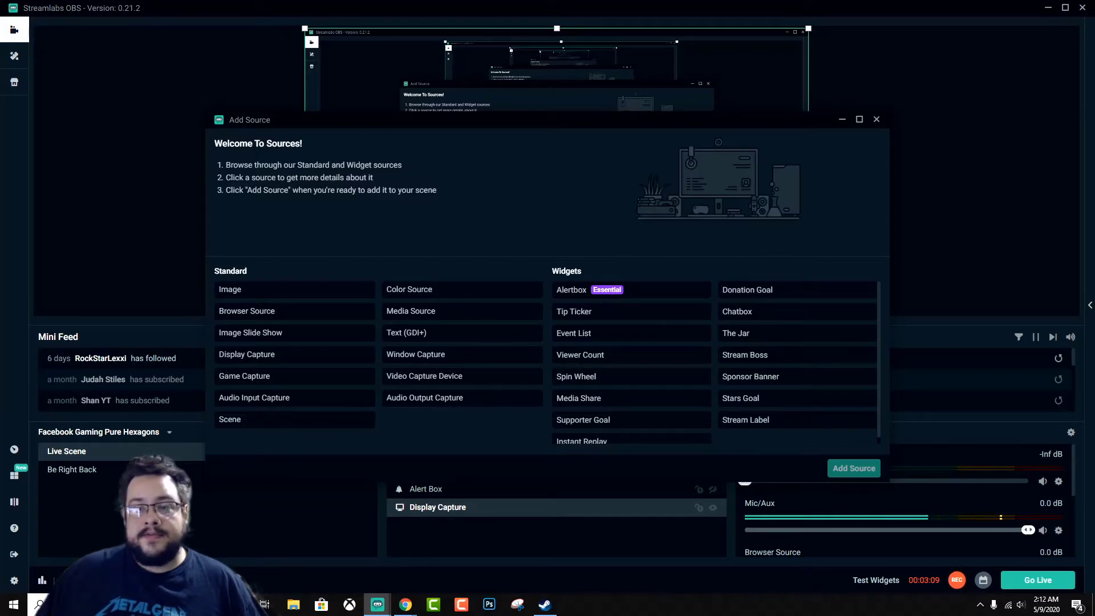
click(876, 119)
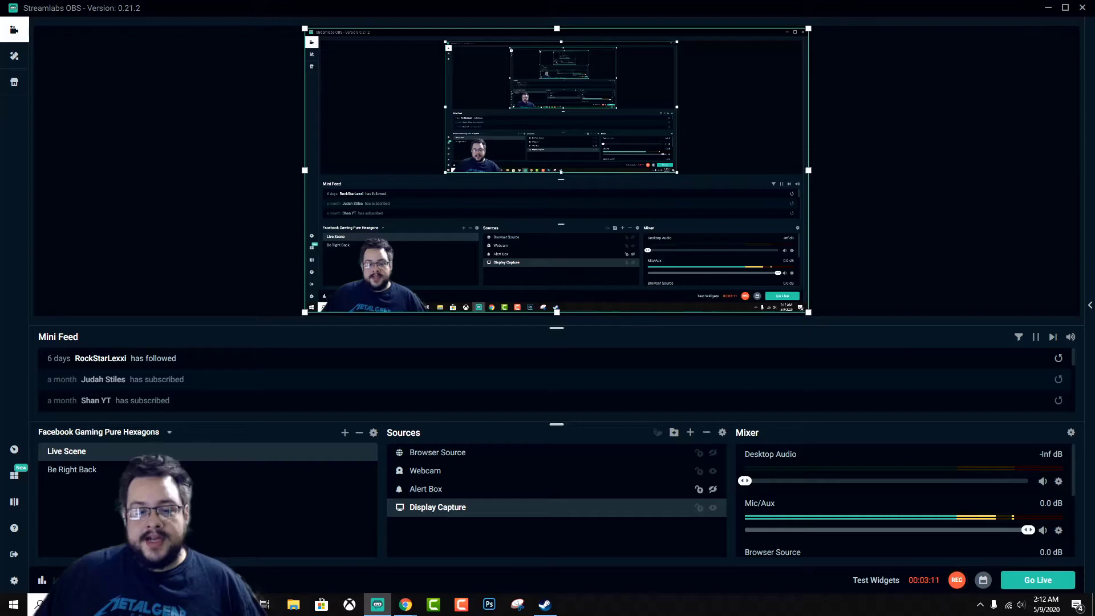
- Examine the settings of the existing Alert Box source and of the Browser Source
click(425, 489)
double_click(426, 489)
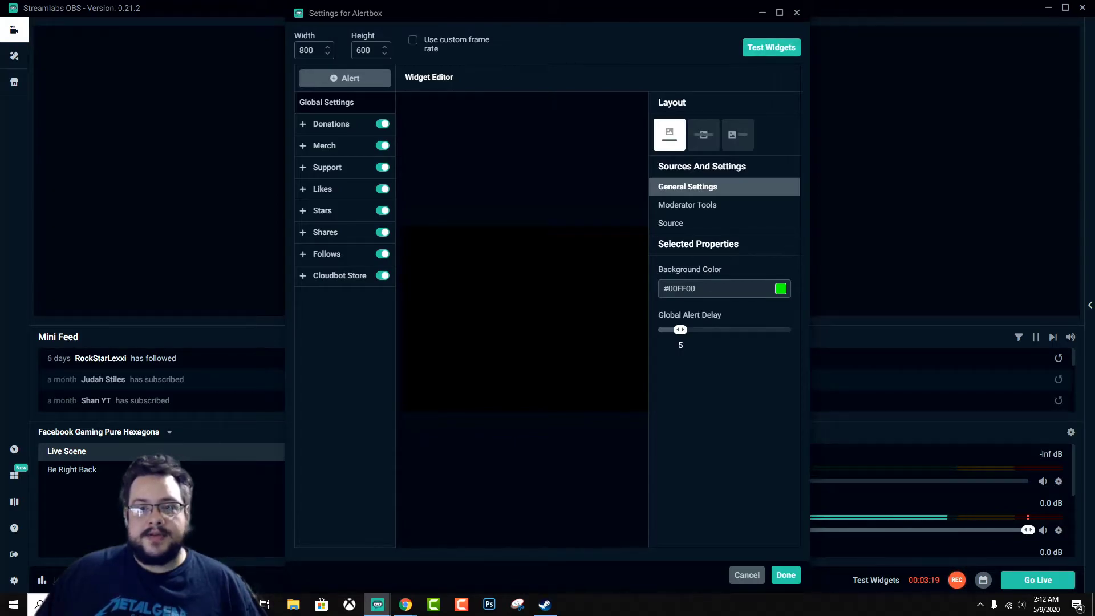
key(Escape)
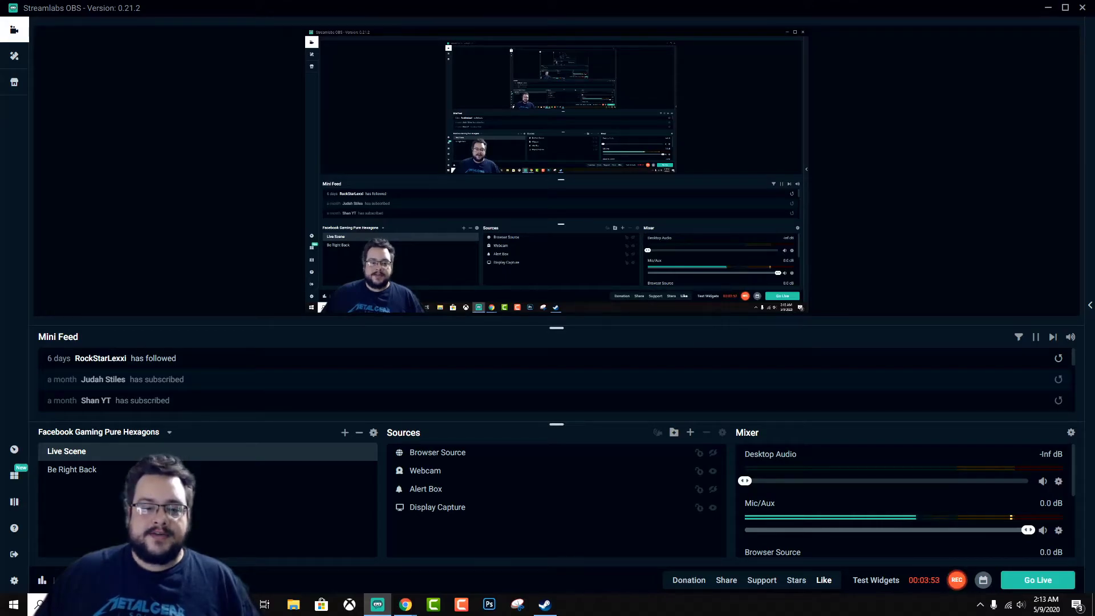
click(437, 452)
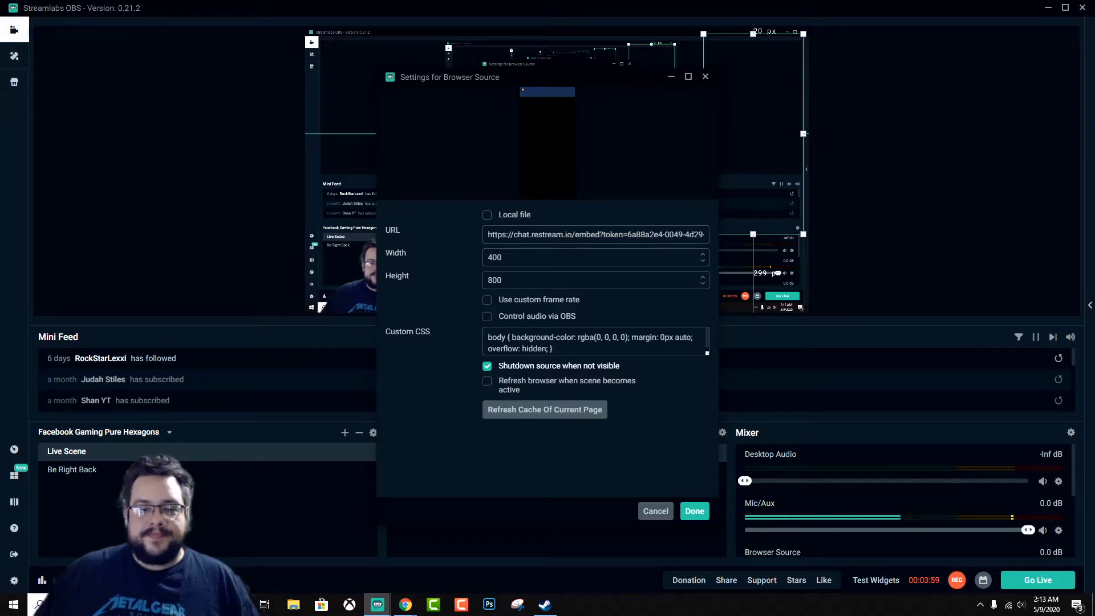
click(695, 511)
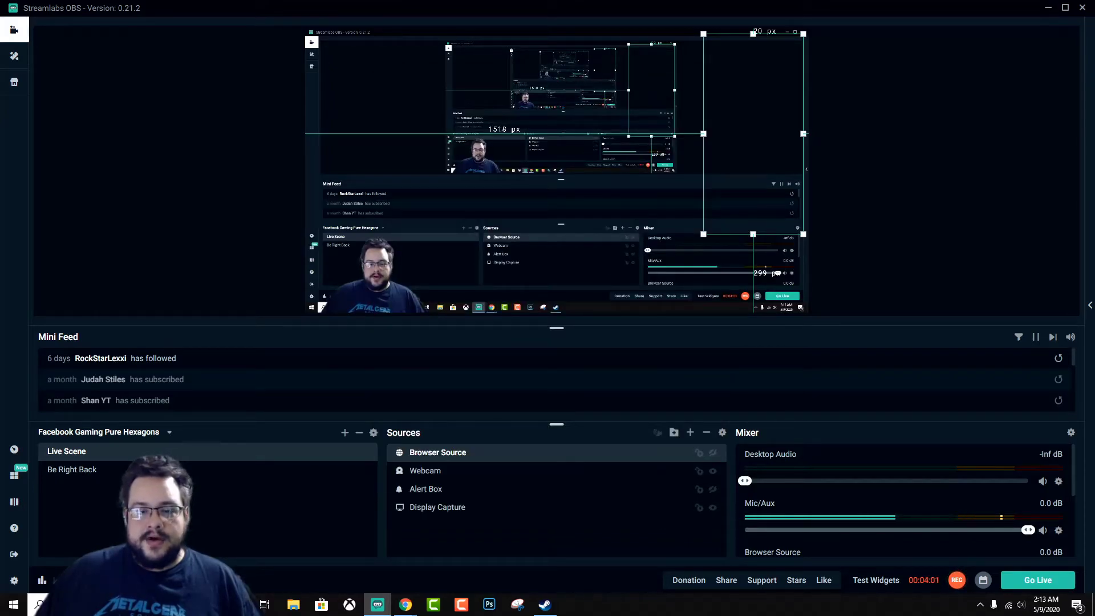
- Add a Chatbox widget named Chat Box to the Live Scene
click(690, 433)
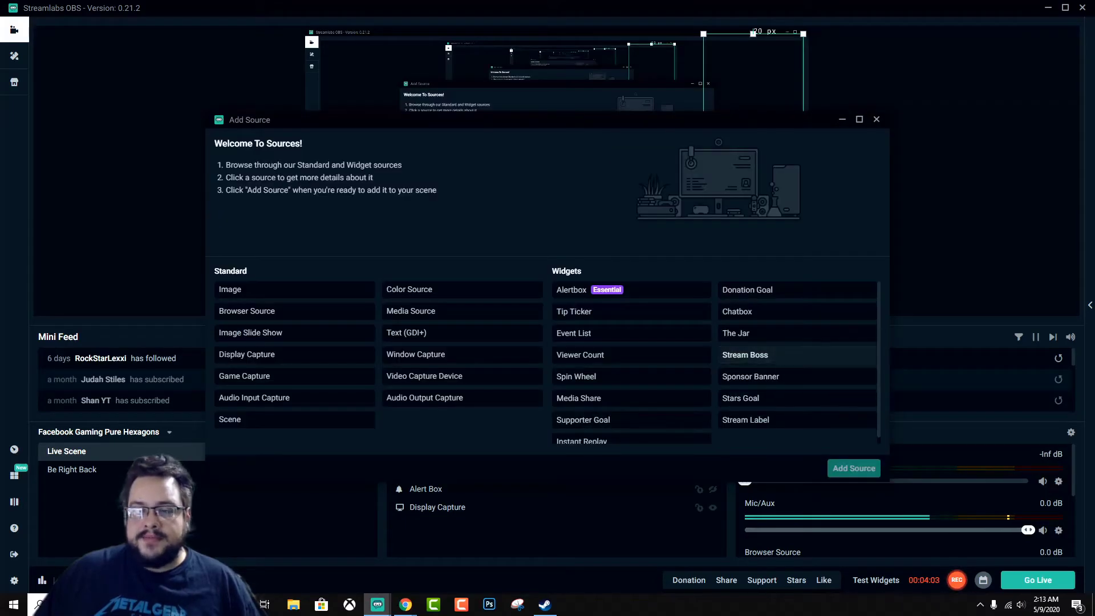
click(742, 312)
click(854, 468)
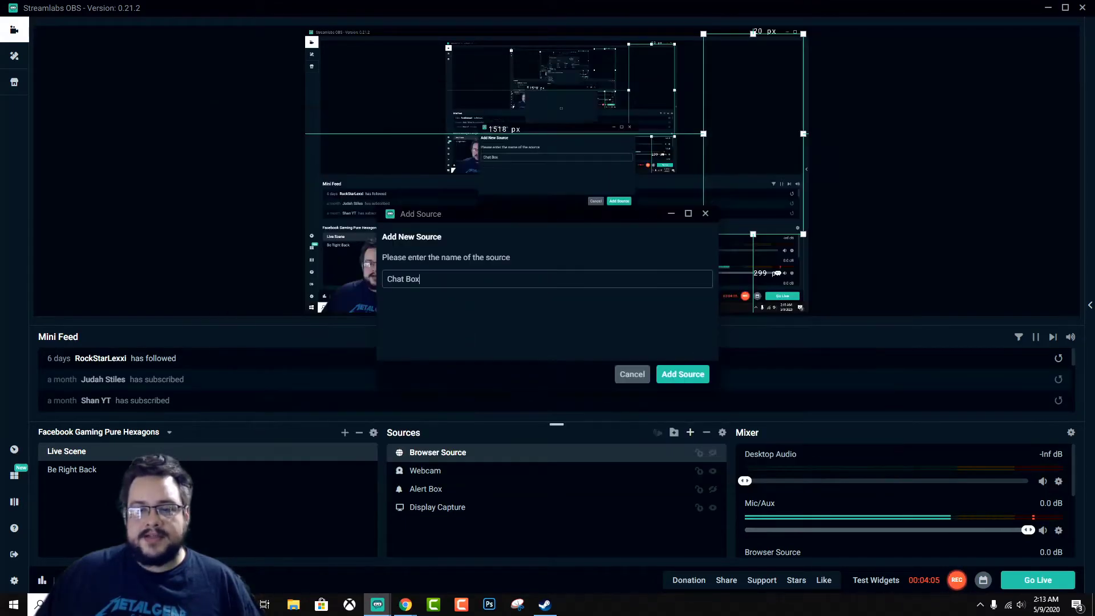
click(682, 374)
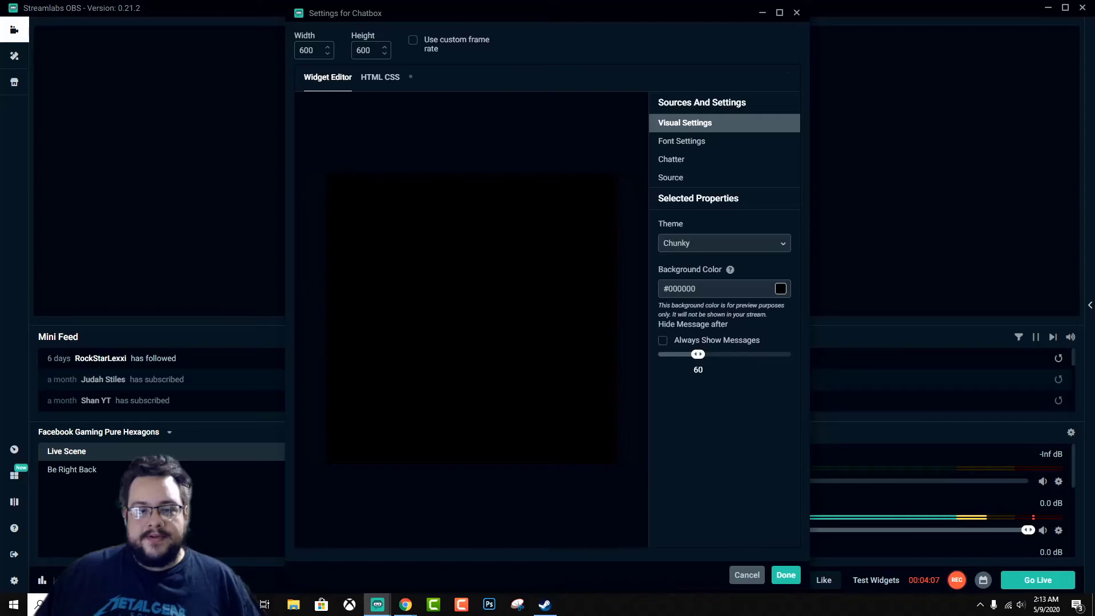
- Preview the Old School theme for the chat box, set the theme back to Chunky and finish its settings
click(736, 243)
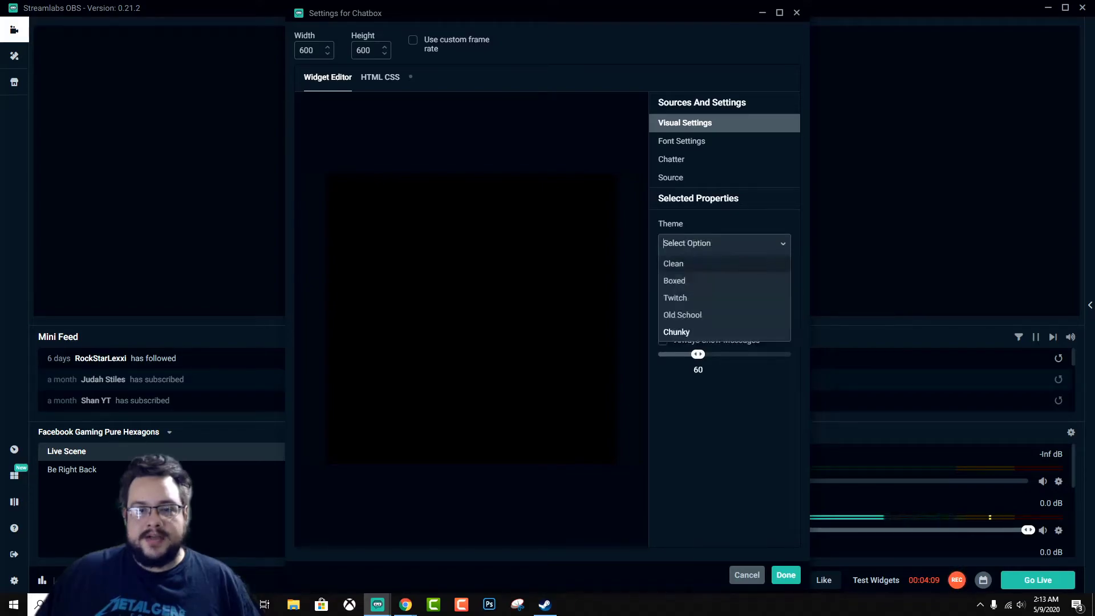
click(682, 315)
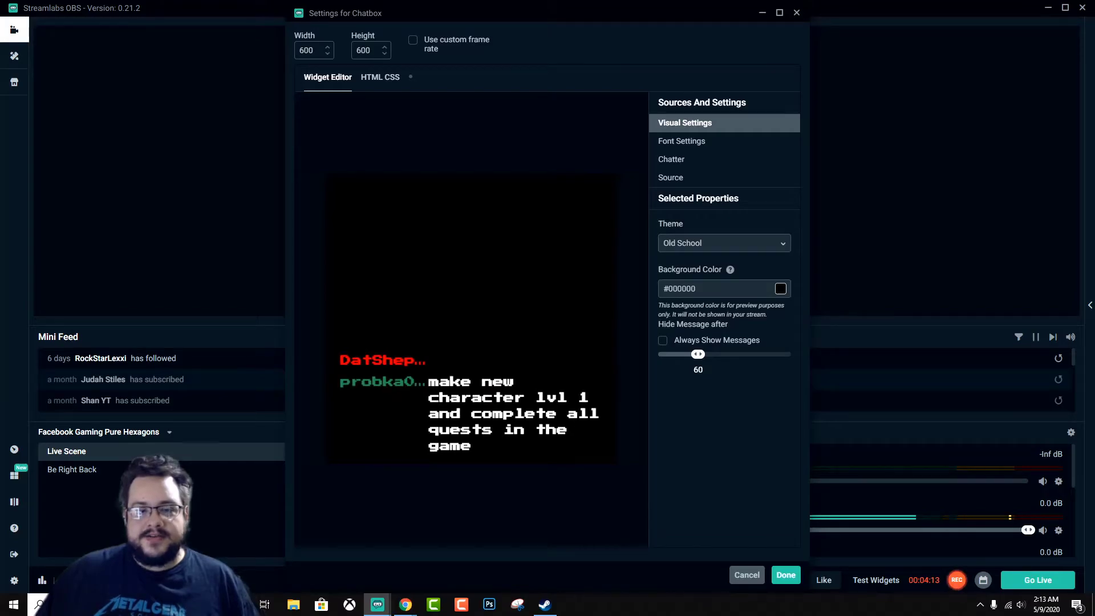
click(725, 243)
click(677, 332)
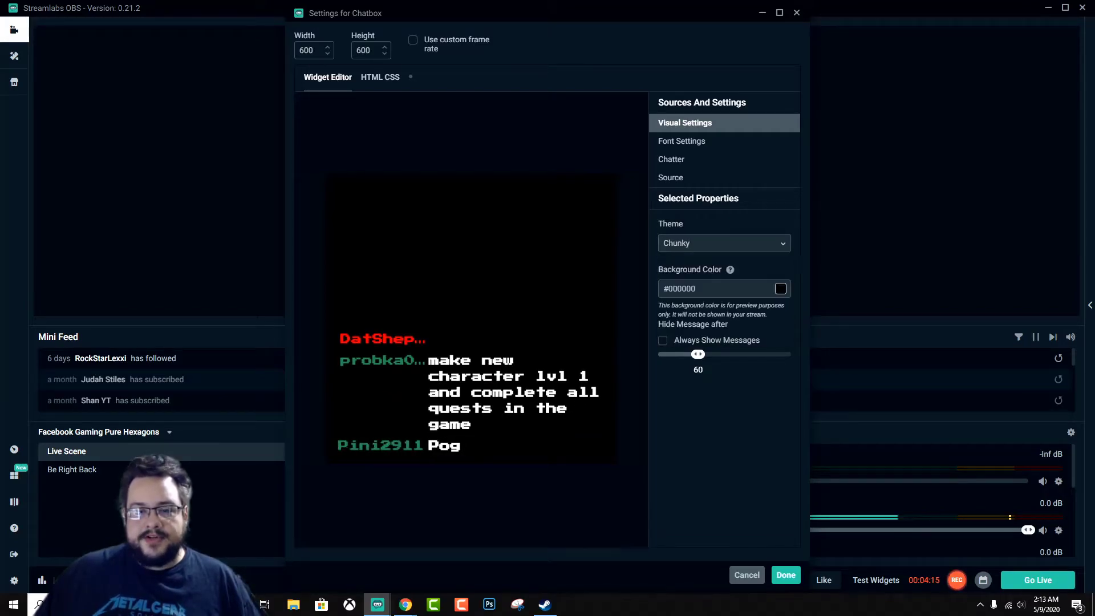
click(786, 575)
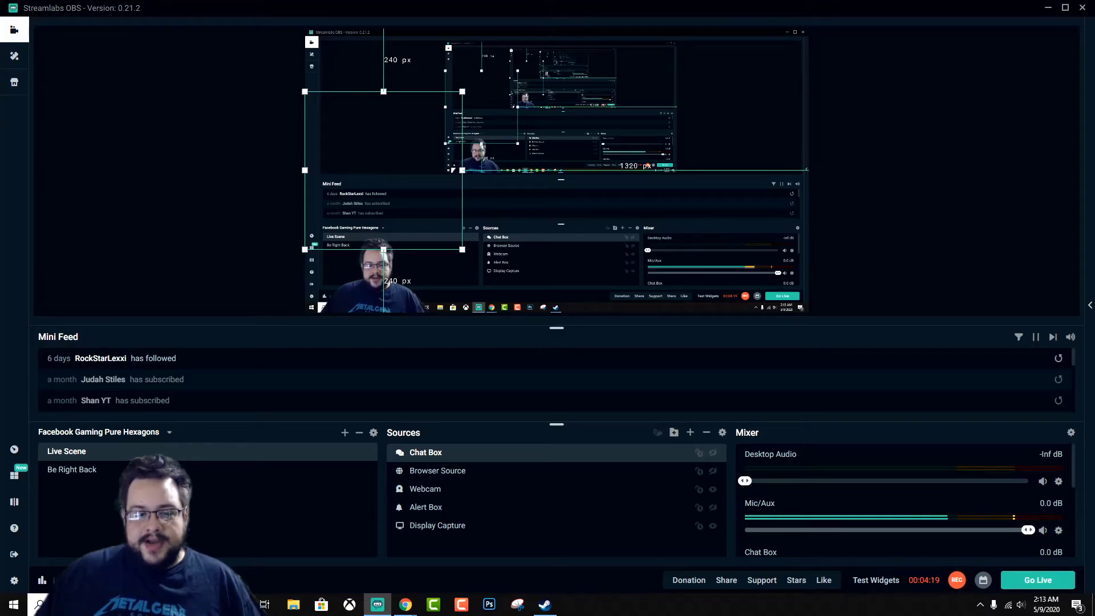
click(912, 188)
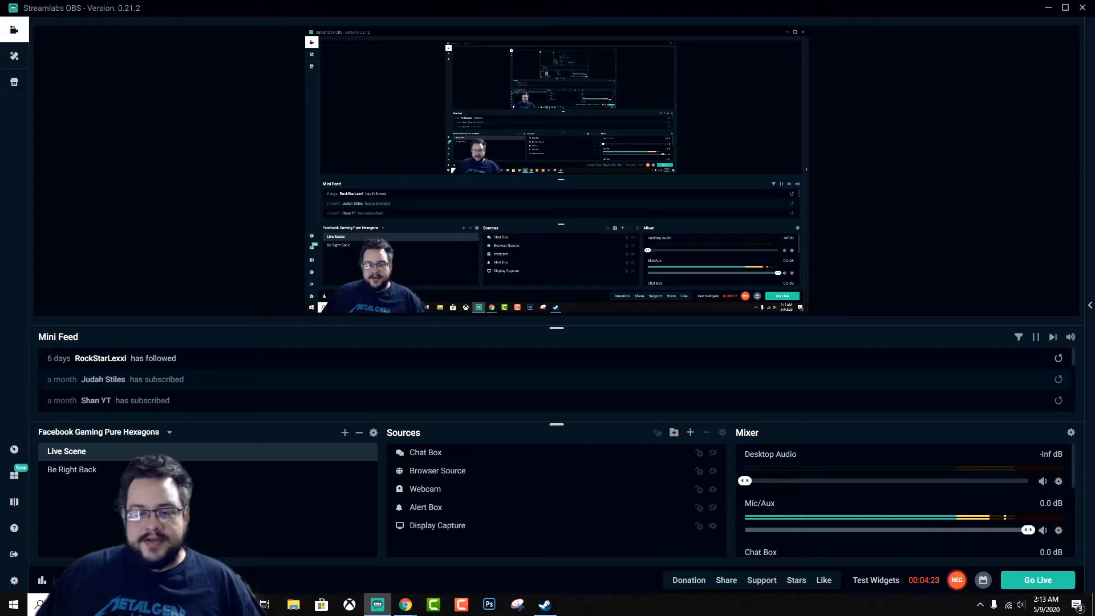
- Examine the application's output, stream and video settings
click(14, 580)
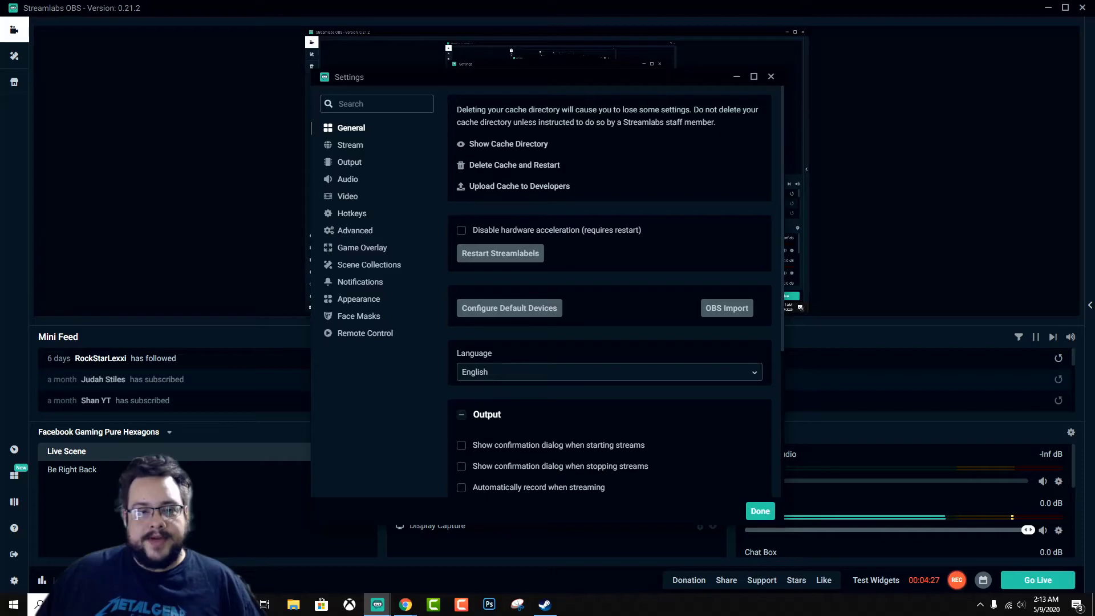
click(349, 162)
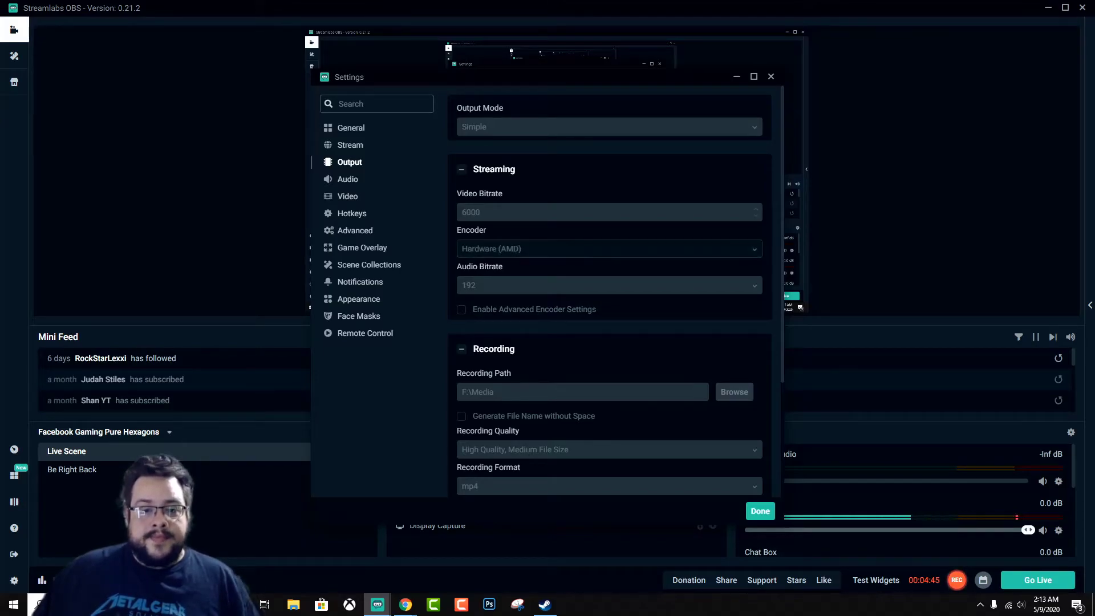
click(350, 145)
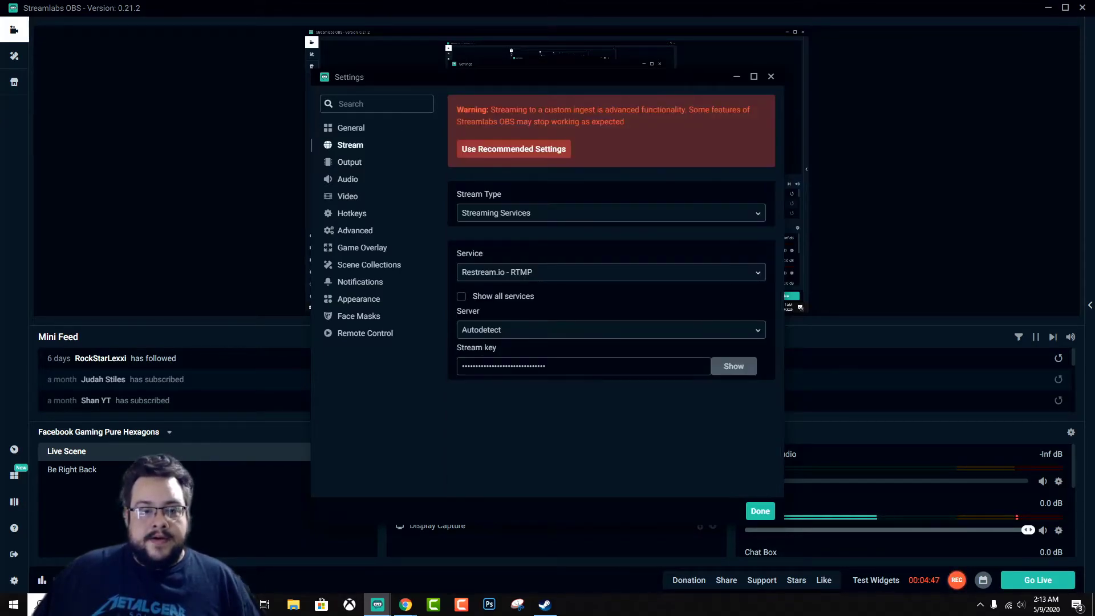
click(347, 197)
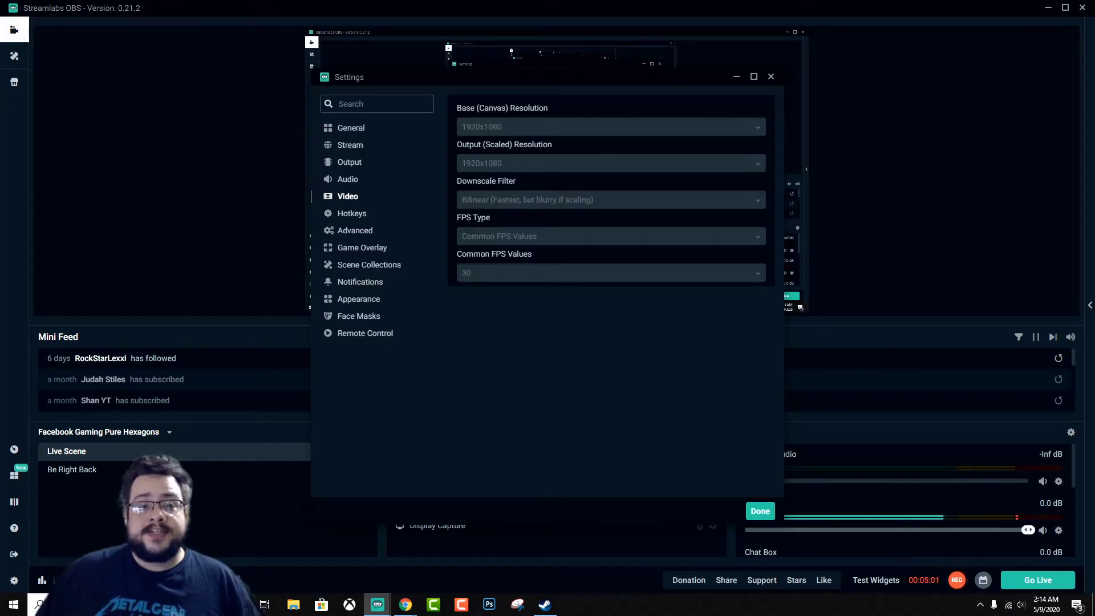
- Examine the output settings for streaming, recording and the replay buffer
click(349, 162)
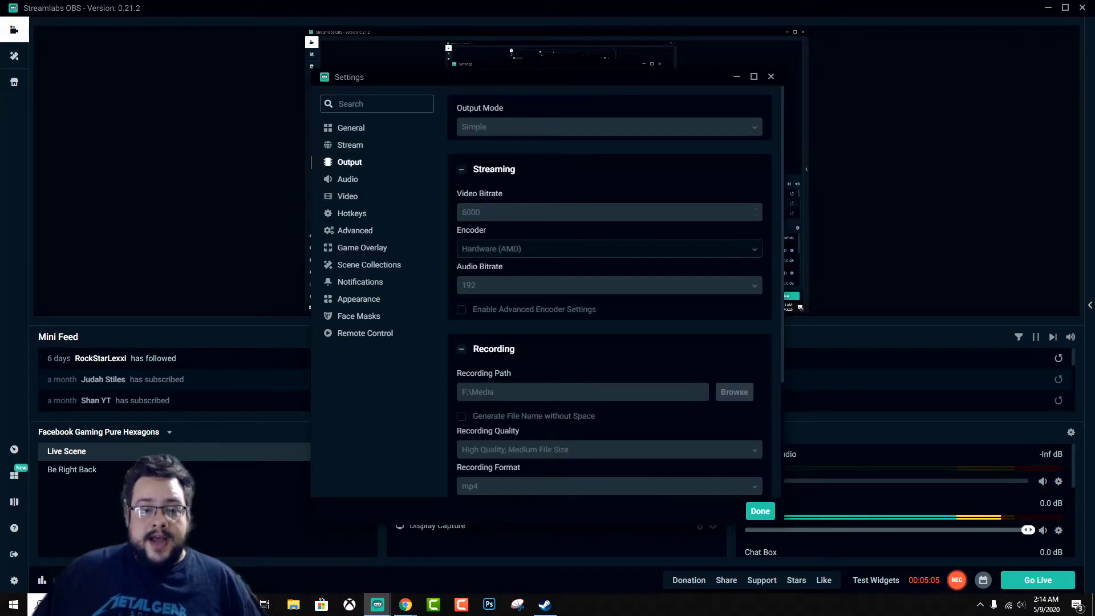
scroll(610, 297, down, 5)
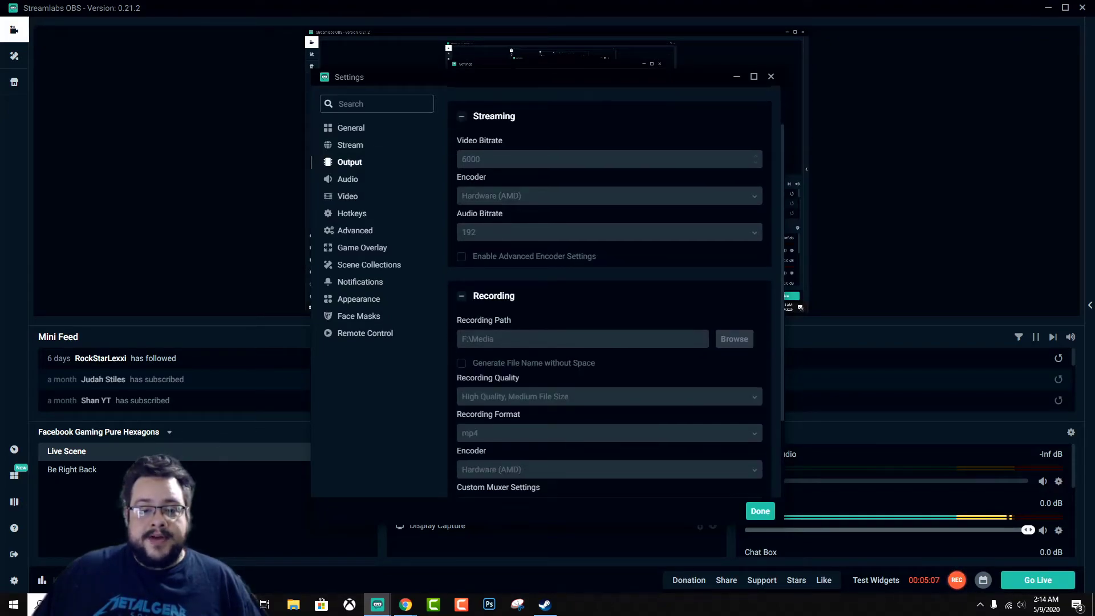
scroll(610, 297, down, 1)
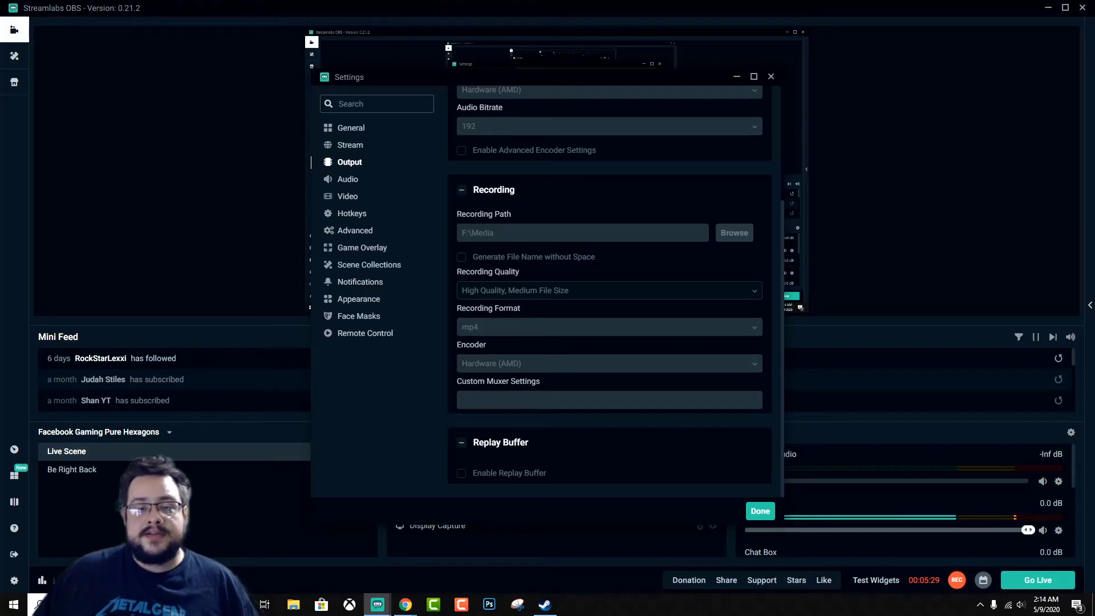
scroll(610, 285, up, 2)
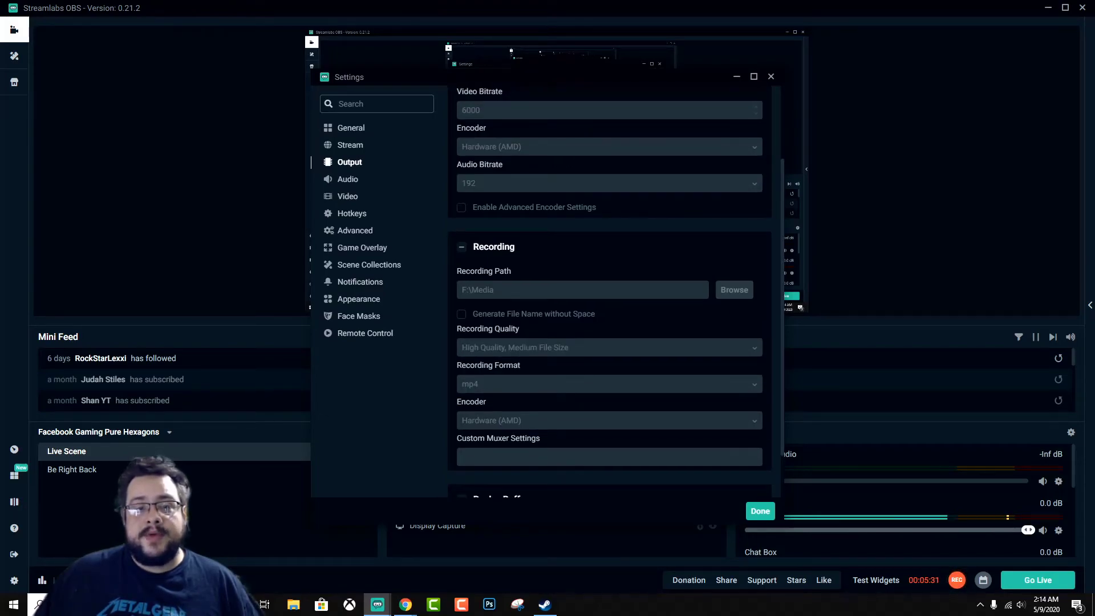
scroll(610, 285, down, 2)
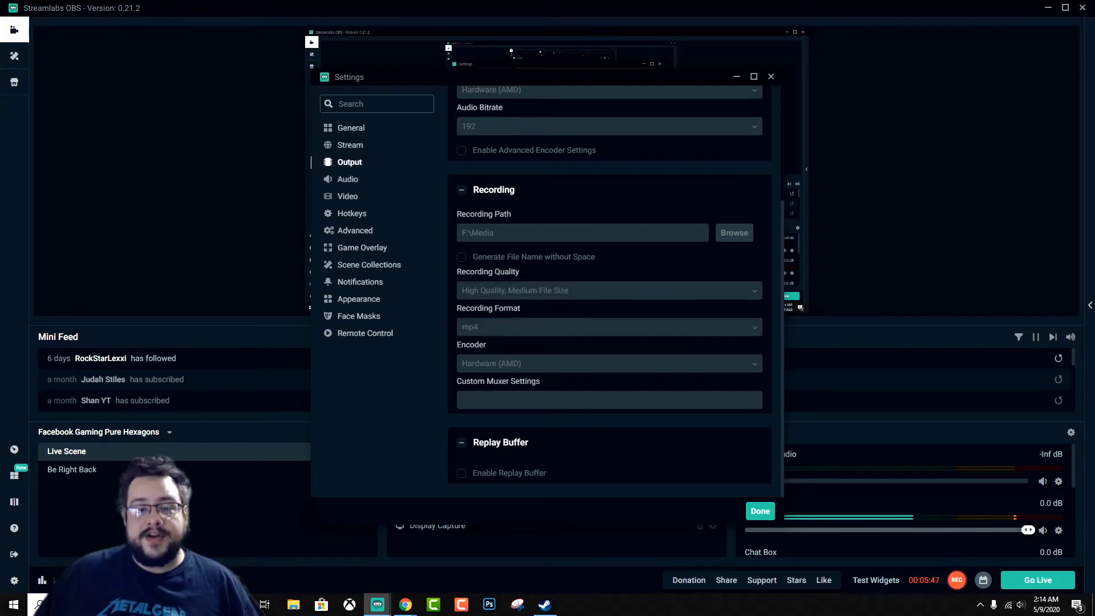
scroll(611, 285, up, 1)
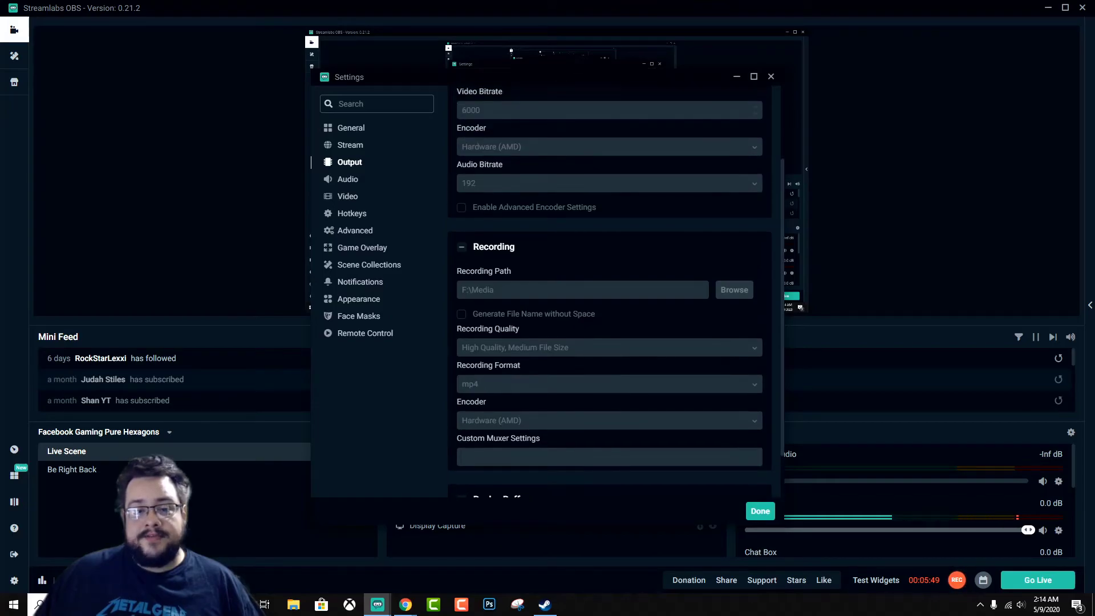
scroll(610, 286, down, 1)
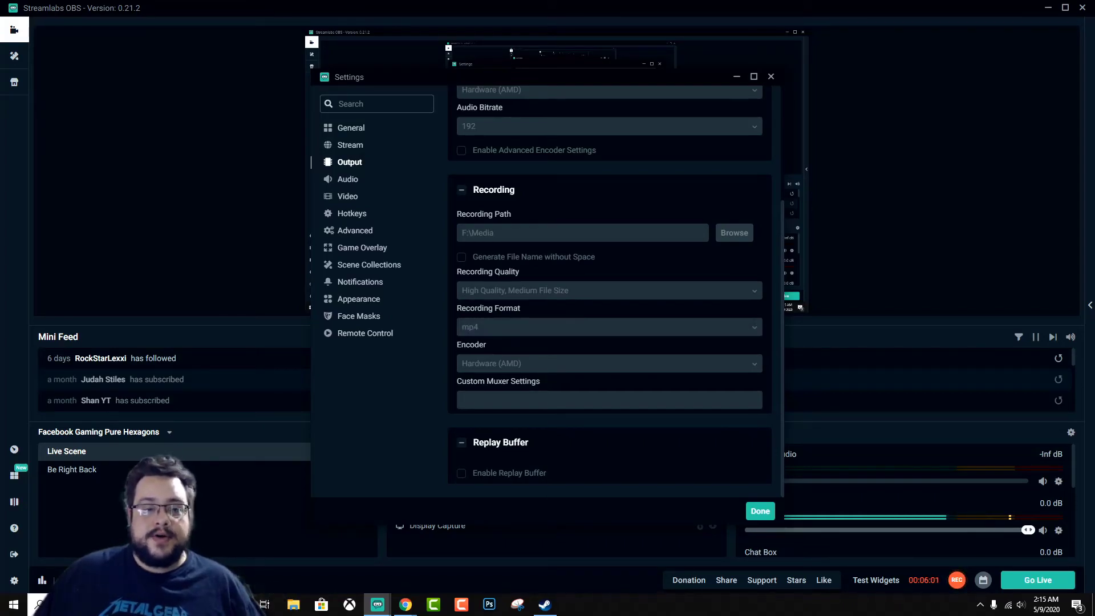
- Review the audio device settings and look over the output and stream settings again
click(347, 179)
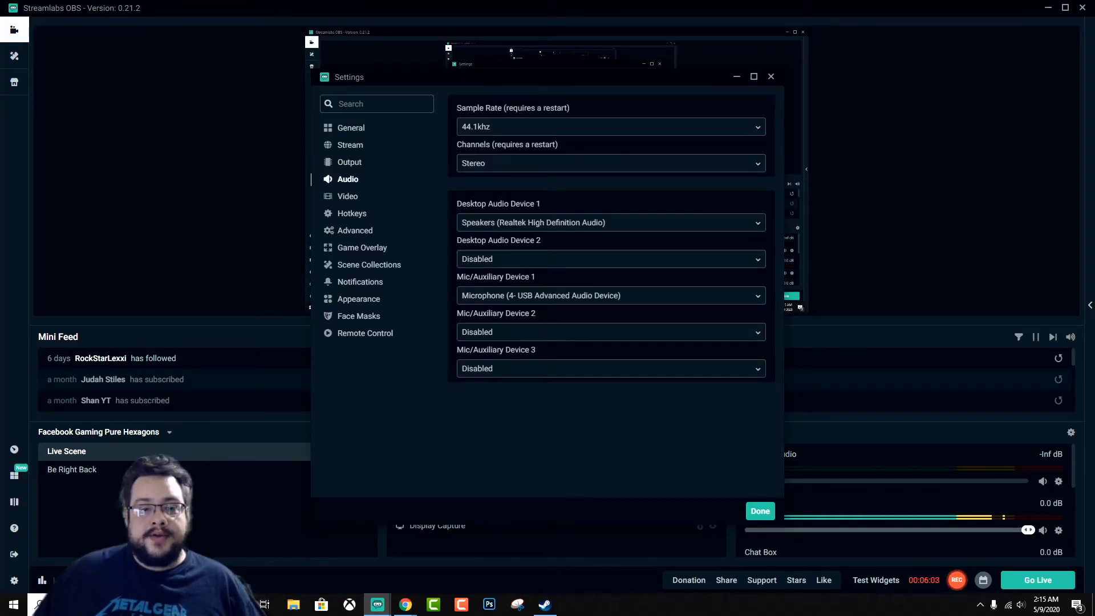
click(349, 162)
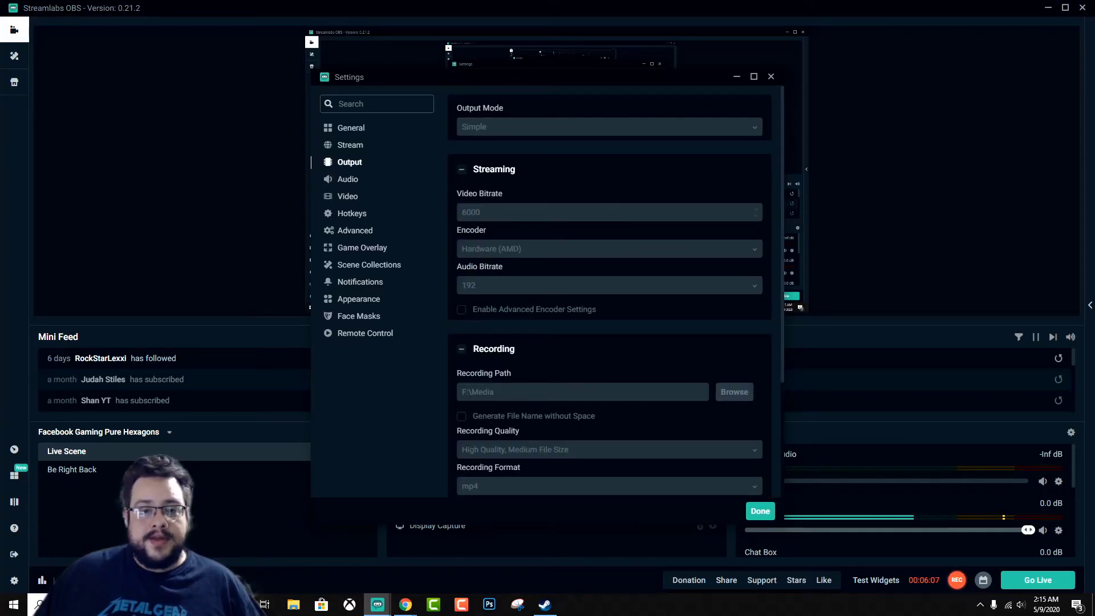
click(350, 145)
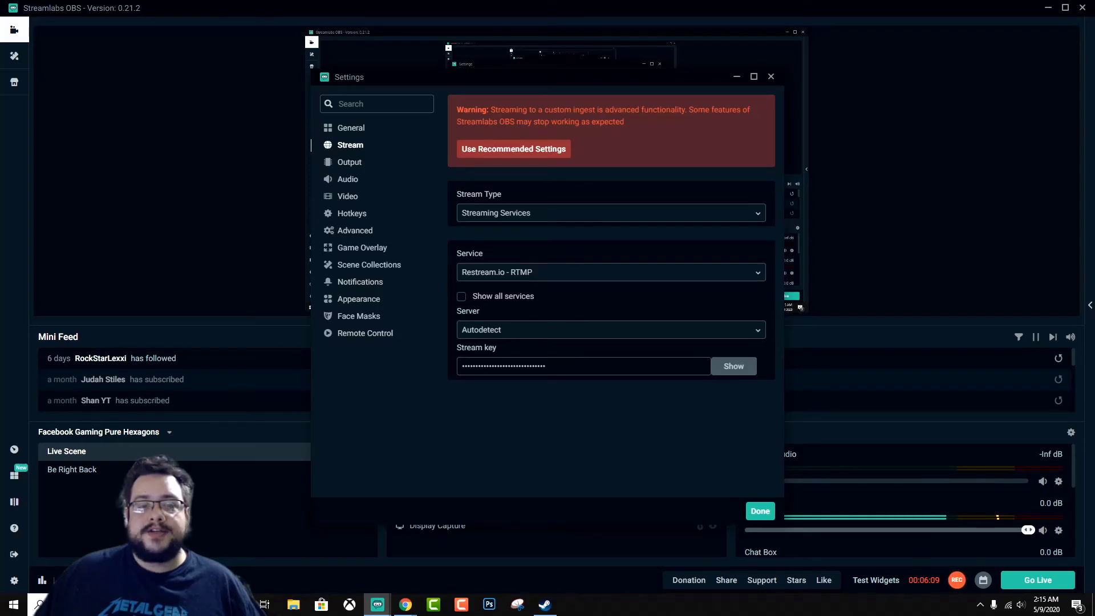
click(349, 162)
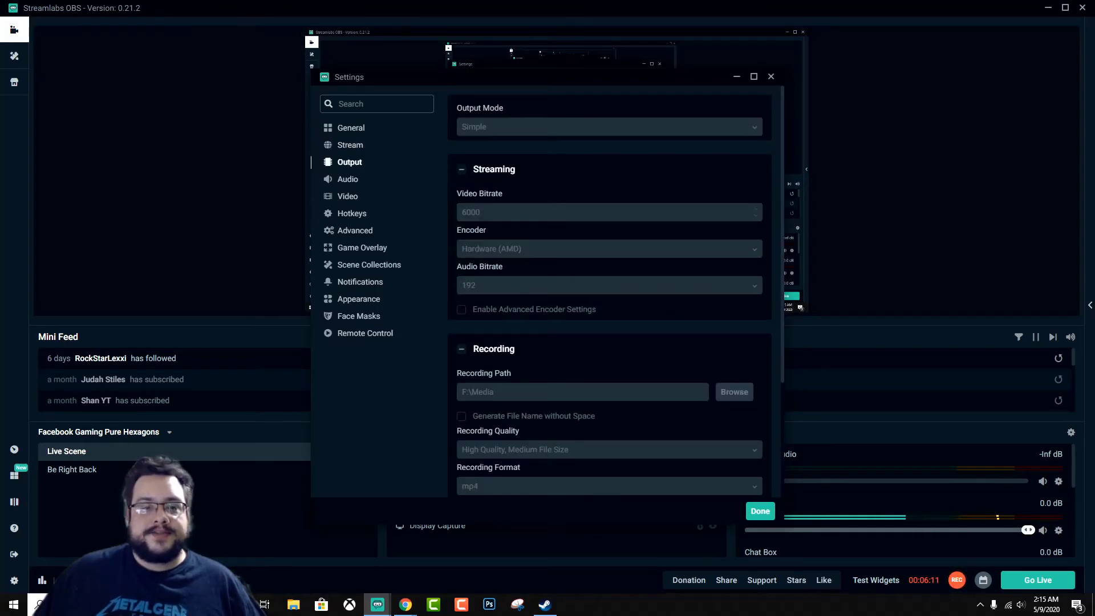
- Select Streaming Services as the stream type and Restream.io - RTMP as the service, and finish the settings
click(349, 145)
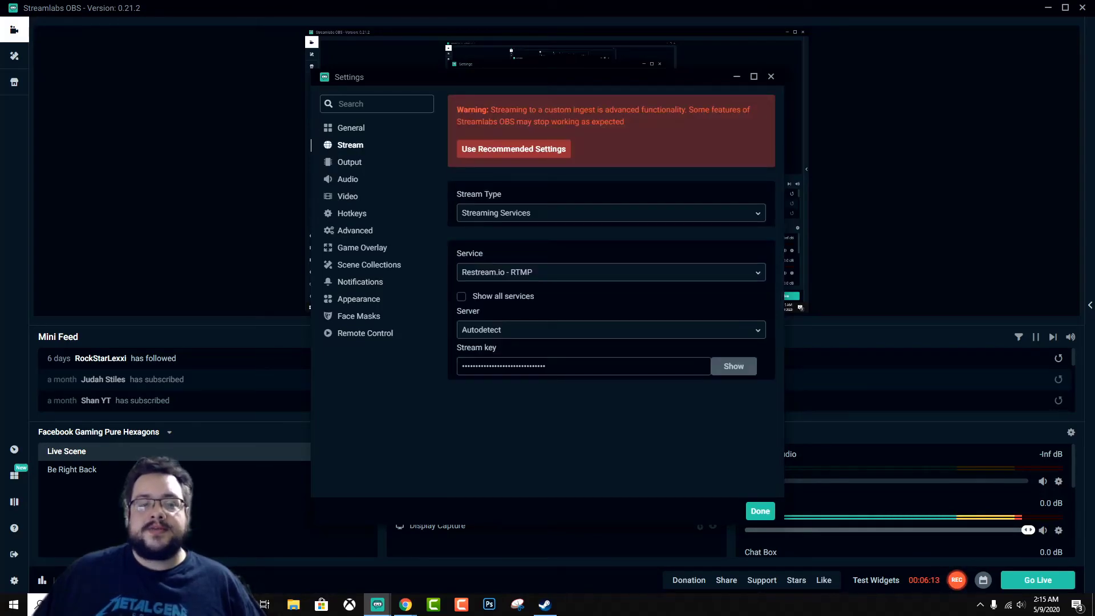
click(462, 212)
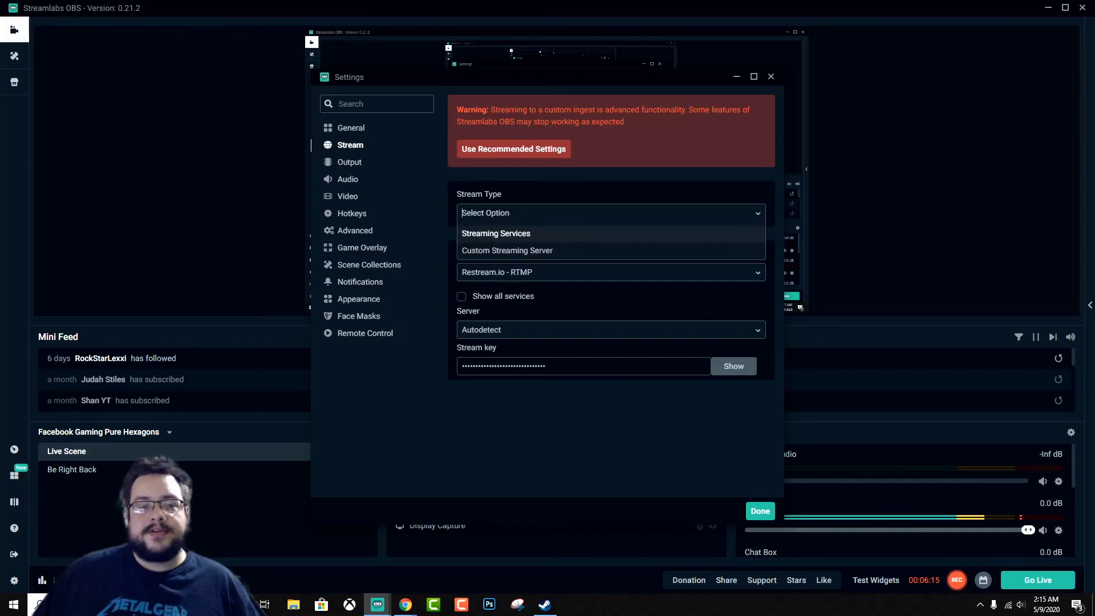
click(496, 233)
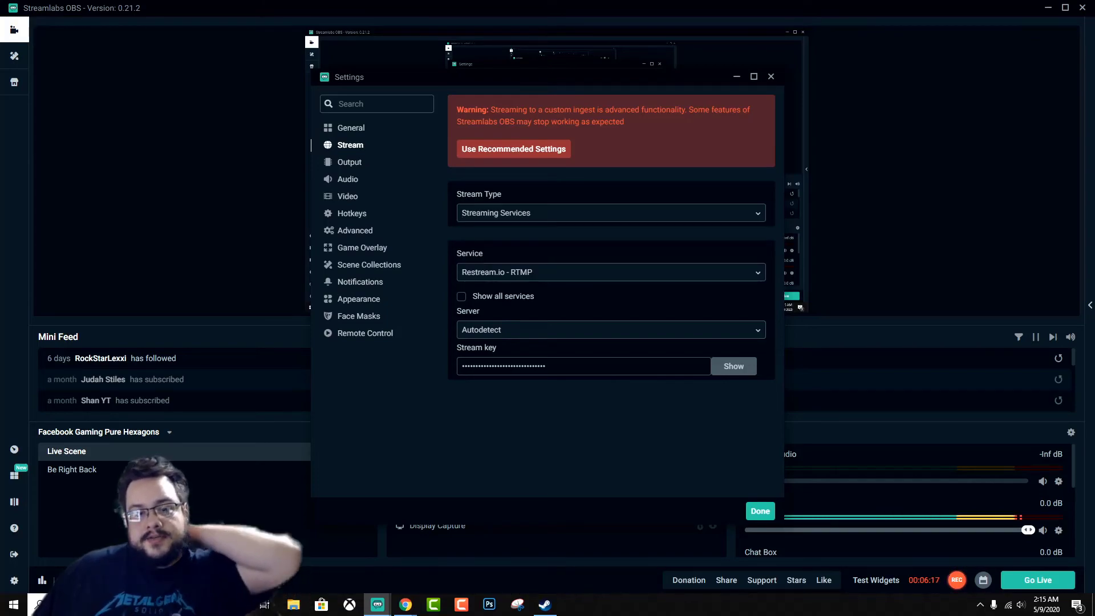
click(496, 272)
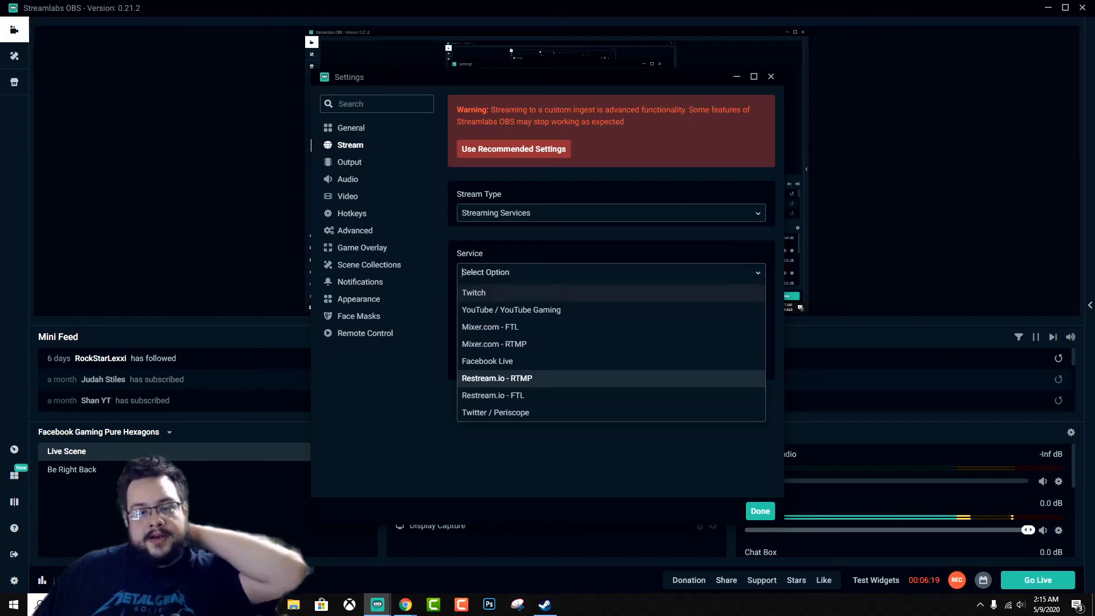
click(497, 378)
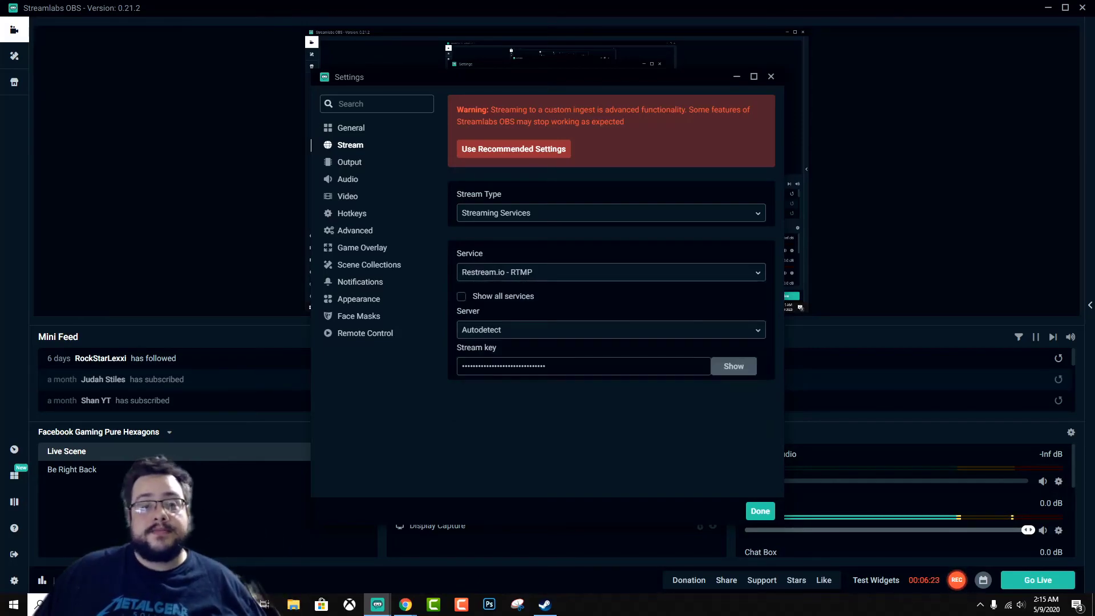
click(760, 512)
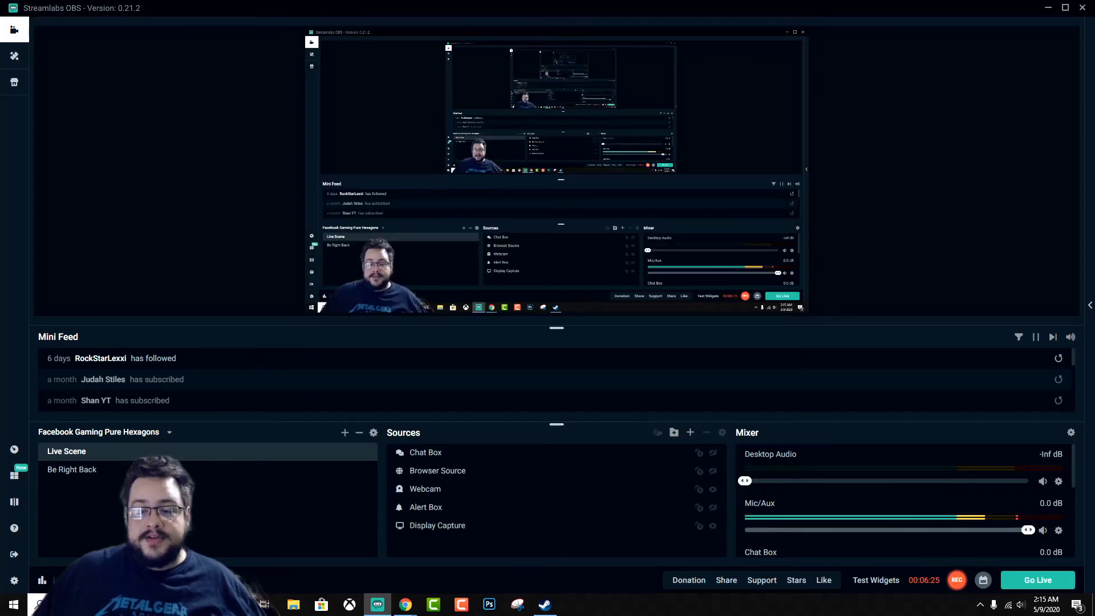